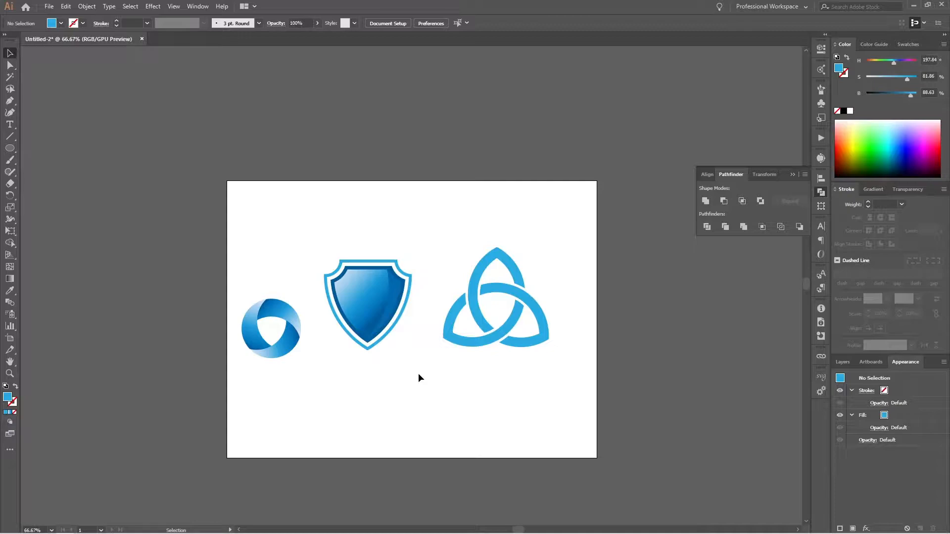
Step: Delete the blue triquetra knot logo and the blue ring logo from the artboard, keeping only the shield
left_click_drag(589, 222, 472, 405)
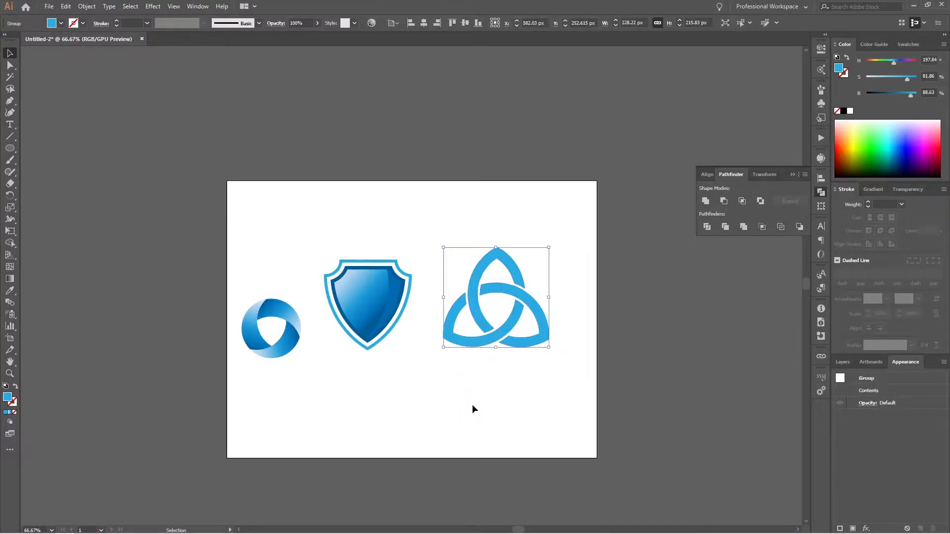
key("Delete")
left_click_drag(206, 276, 323, 389)
key("Delete")
Step: Move the blue shield into the artboard's upper-right corner and fit the artboard in the window
left_click(355, 321)
left_click_drag(405, 305, 529, 252)
left_click(365, 381)
key("ctrl+0")
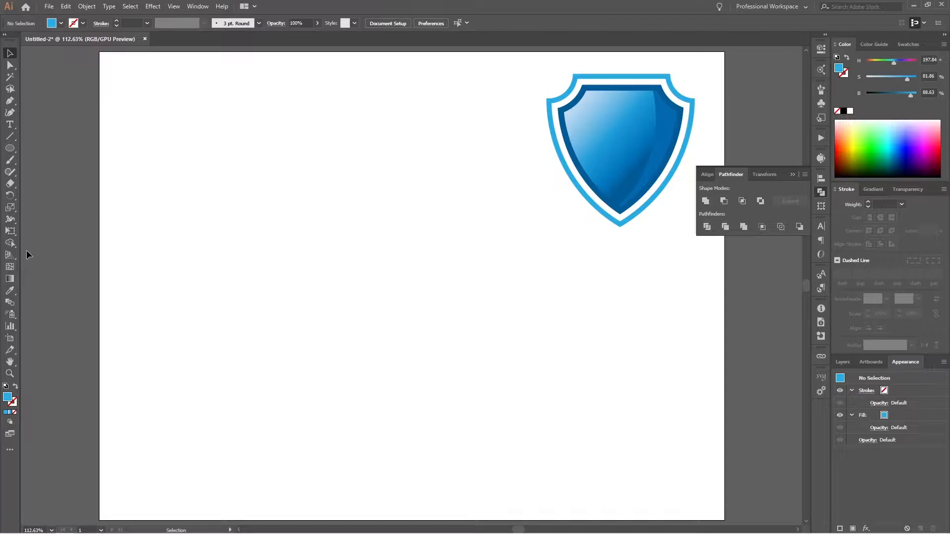
Step: Draw a hexagon about 92 by 80 px on the left part of the artboard and fill it black
left_click(10, 148)
left_click_drag(10, 148, 80, 185)
left_click_drag(266, 236, 307, 252)
key("v")
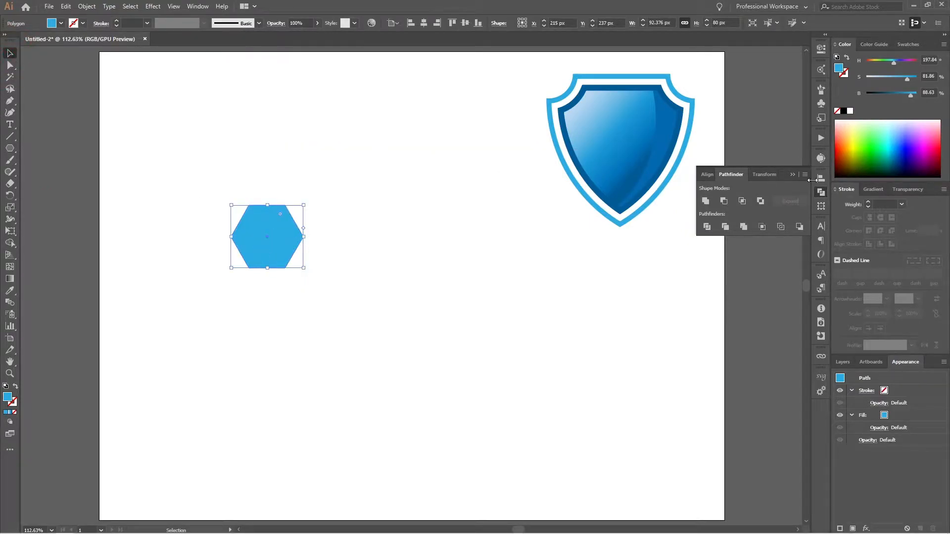
left_click(843, 111)
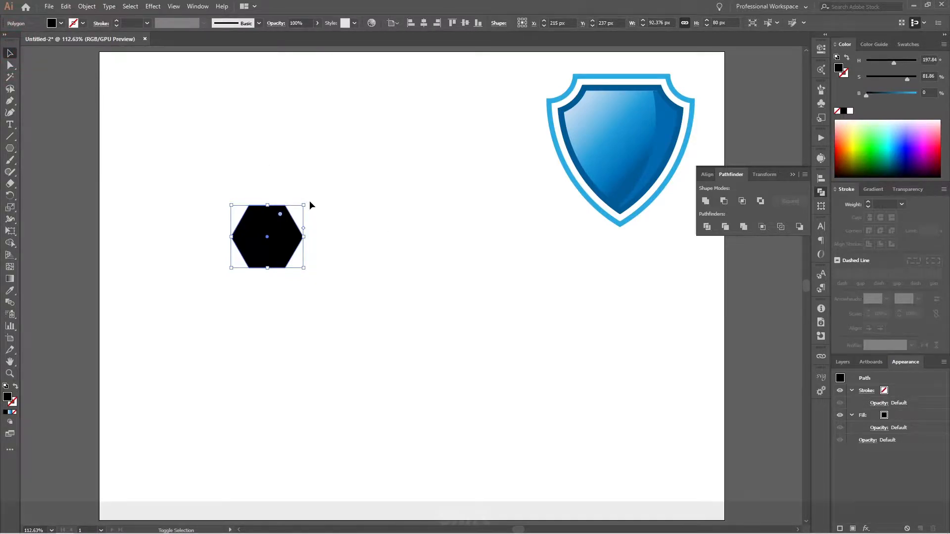
Step: Rotate the hexagon to stand on its point and space a copy directly below it, removing the offset hexagon used as spacer
mouse_move(307, 202)
left_mouse_down()
mouse_move(318, 229)
mouse_move(286, 303)
mouse_move(307, 259)
mouse_move(270, 196)
mouse_move(290, 202)
left_mouse_up()
left_click(387, 246)
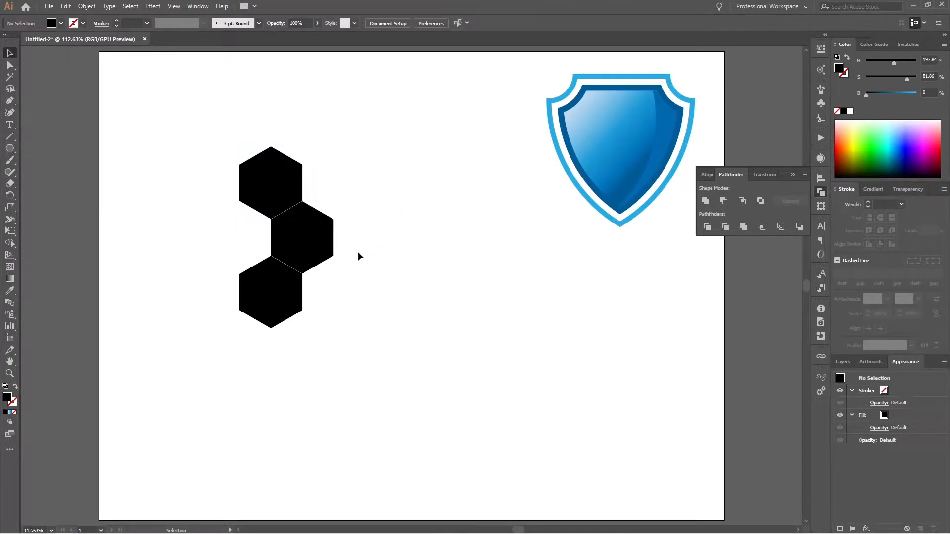
left_click(314, 251)
key("Delete")
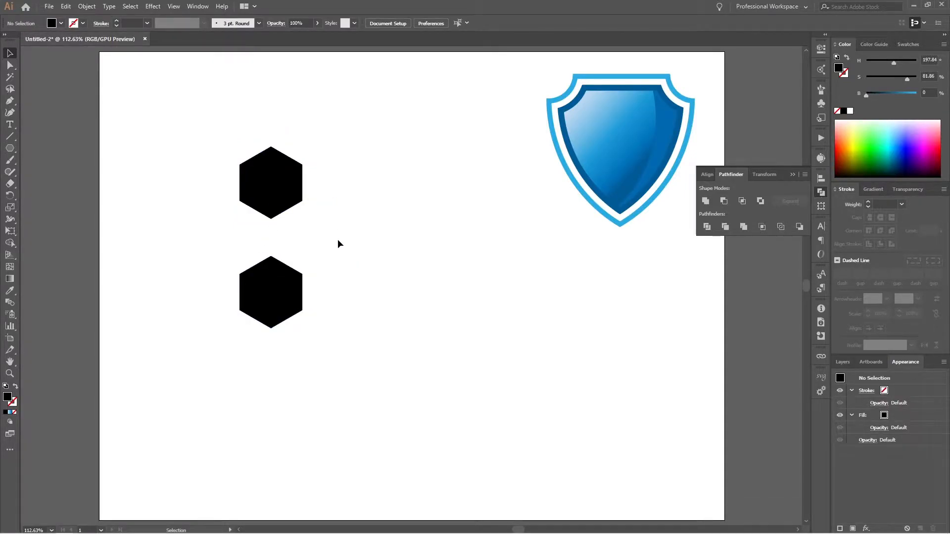
Step: Align the two black hexagons on their horizontal centres and shift the pair slightly right and down
left_click_drag(353, 123, 166, 382)
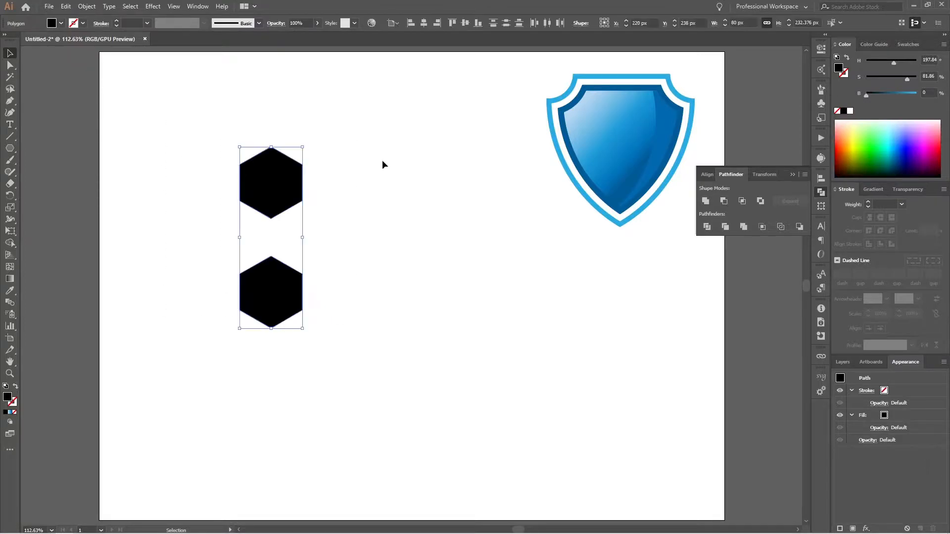
left_click(424, 23)
left_click_drag(419, 289, 306, 296)
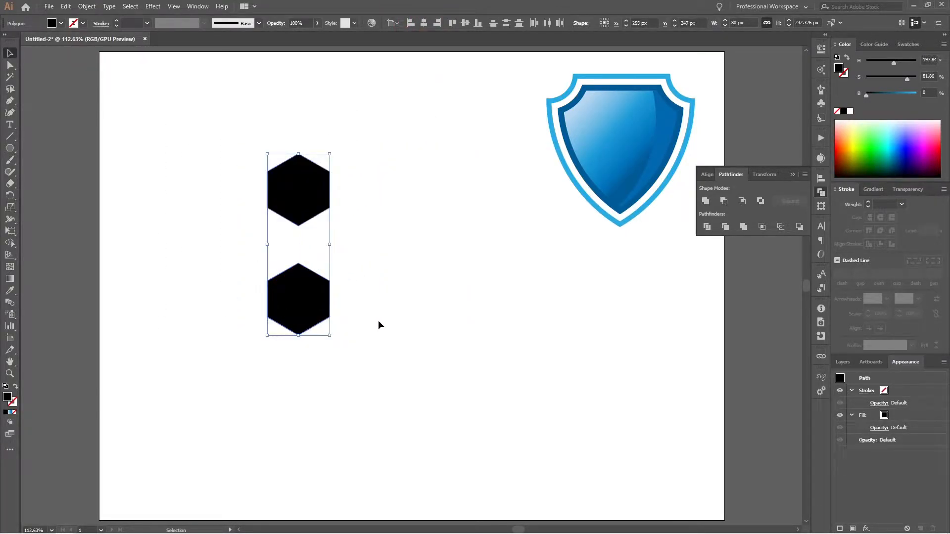
left_click(378, 322)
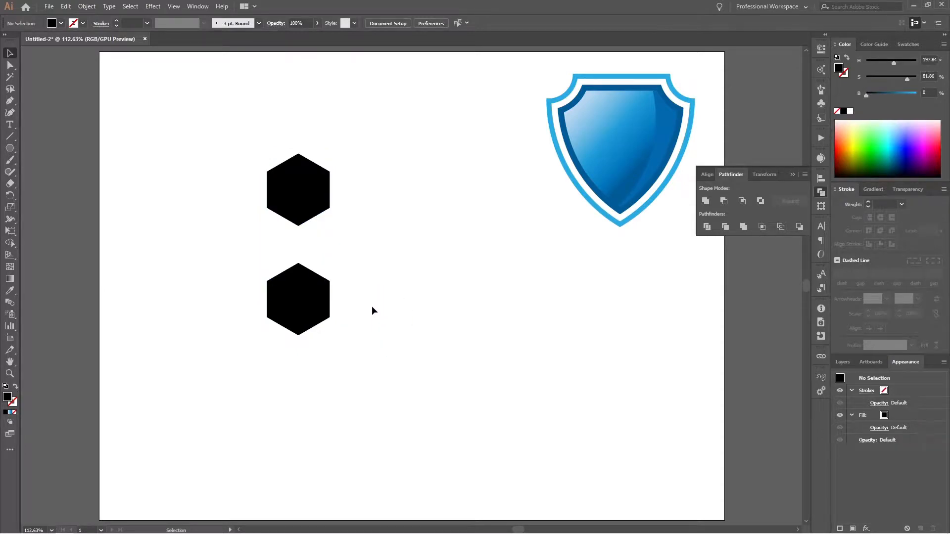
Step: Draw a circle about 292 px in diameter centred on the lower hexagon, with no fill and a black stroke
key("l")
left_click_drag(299, 300, 399, 412)
key("shift+x")
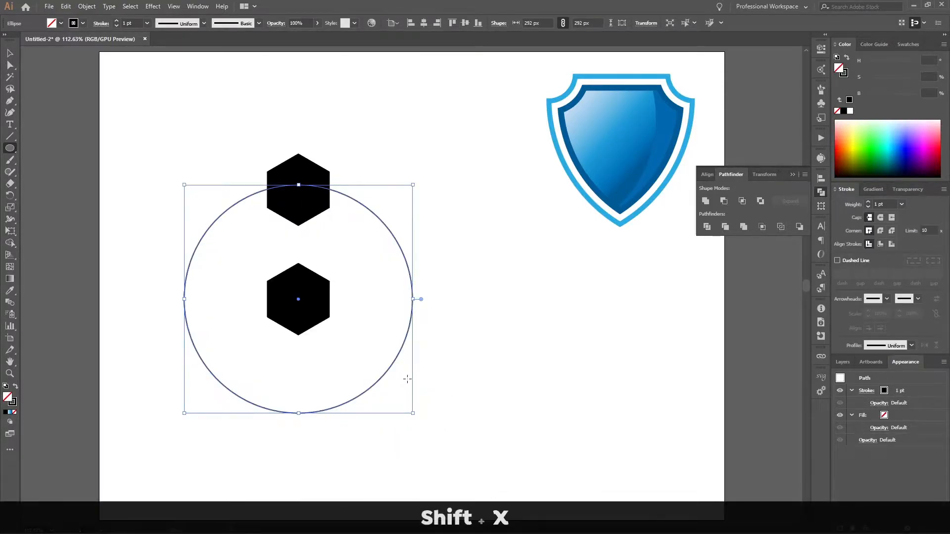
key("v")
left_click(465, 296)
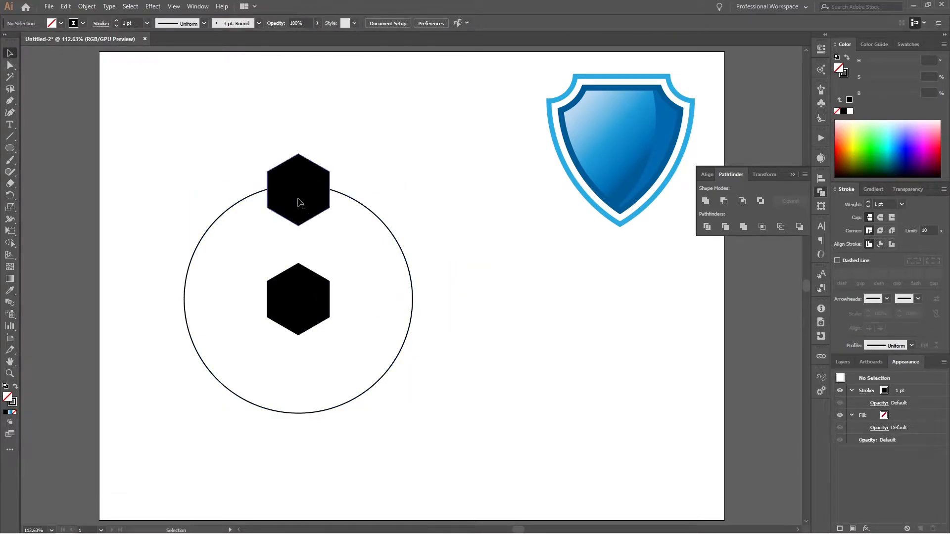
Step: Draw a vertical line connecting the centres of the two hexagons and set its stroke to 7 pt
key("backslash")
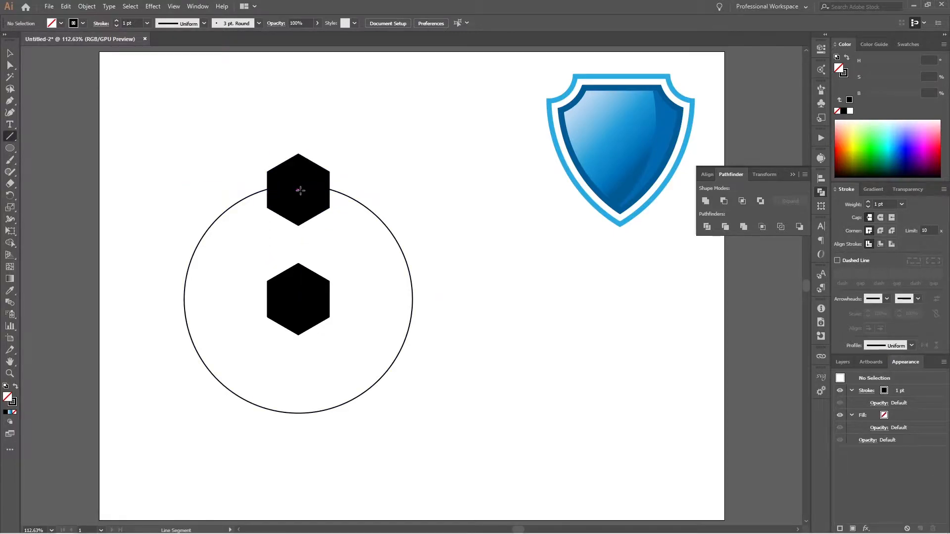
left_click_drag(297, 189, 298, 299)
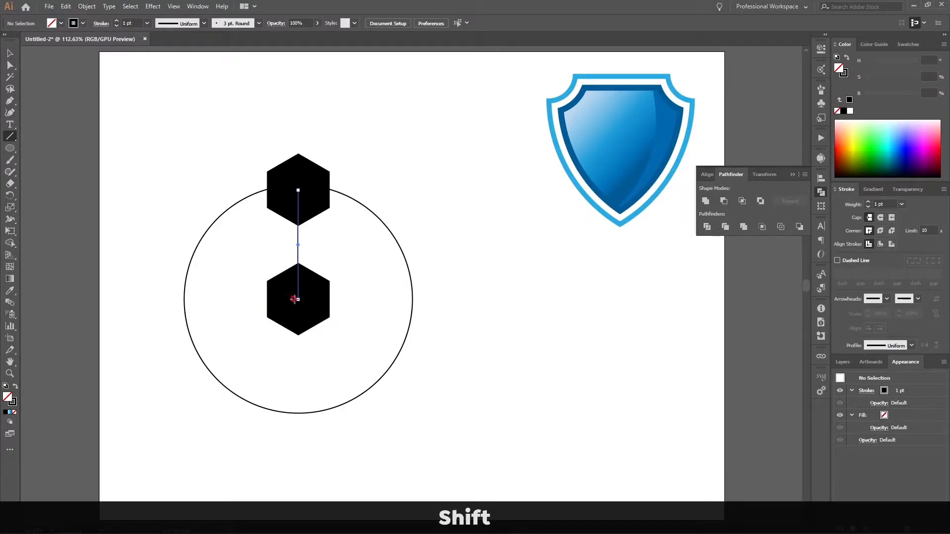
left_click(117, 21)
left_click(117, 22)
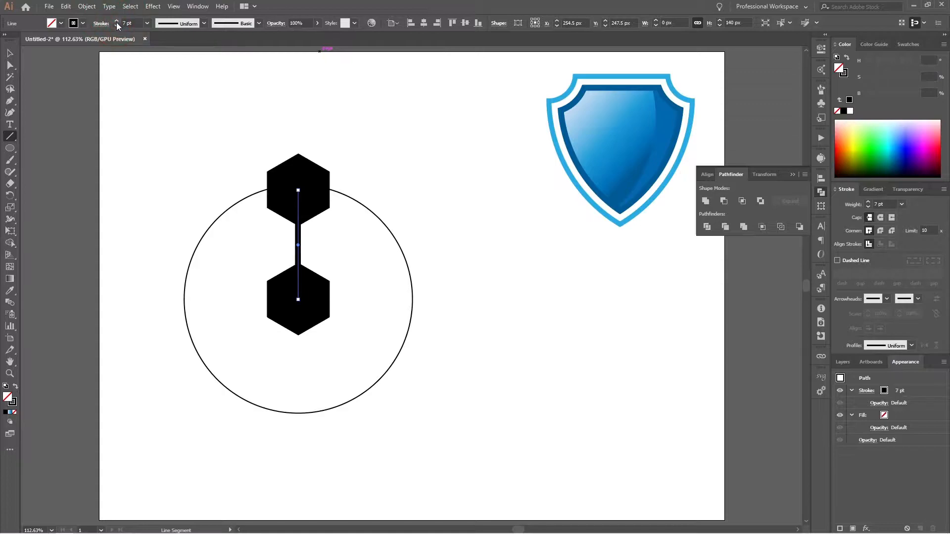
key("v")
left_click(420, 144)
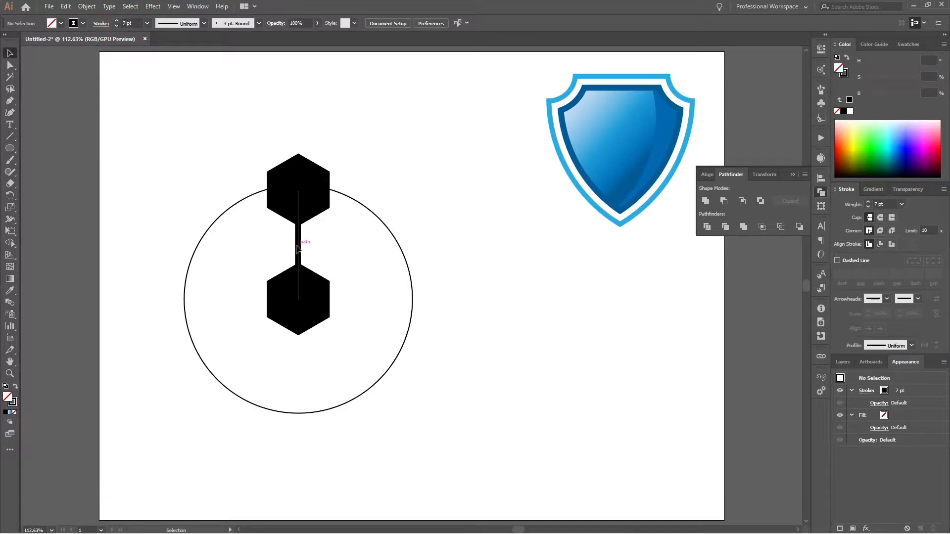
Step: Make a copy of the upper hexagon and its line rotated by 360/6 degrees around the lower hexagon's centre
left_click(297, 248)
left_click(310, 209, "shift")
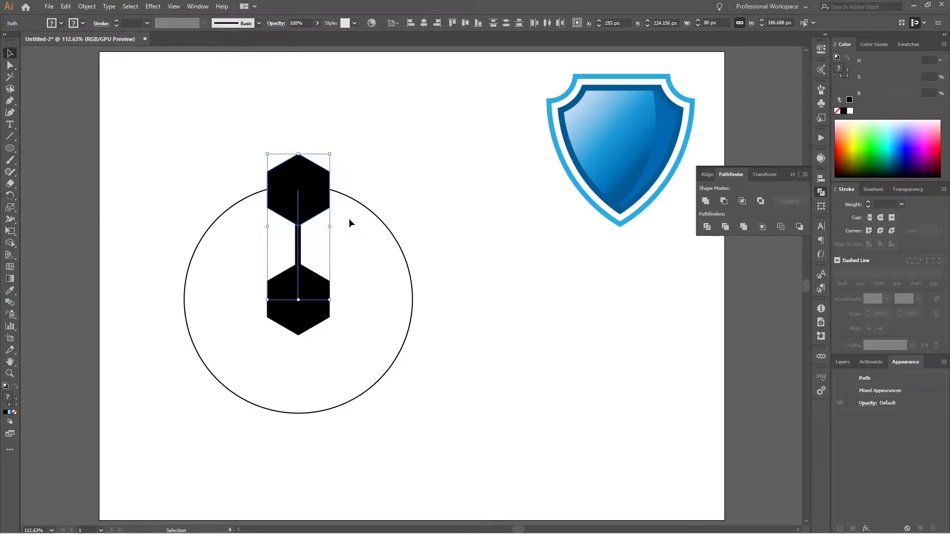
key("r")
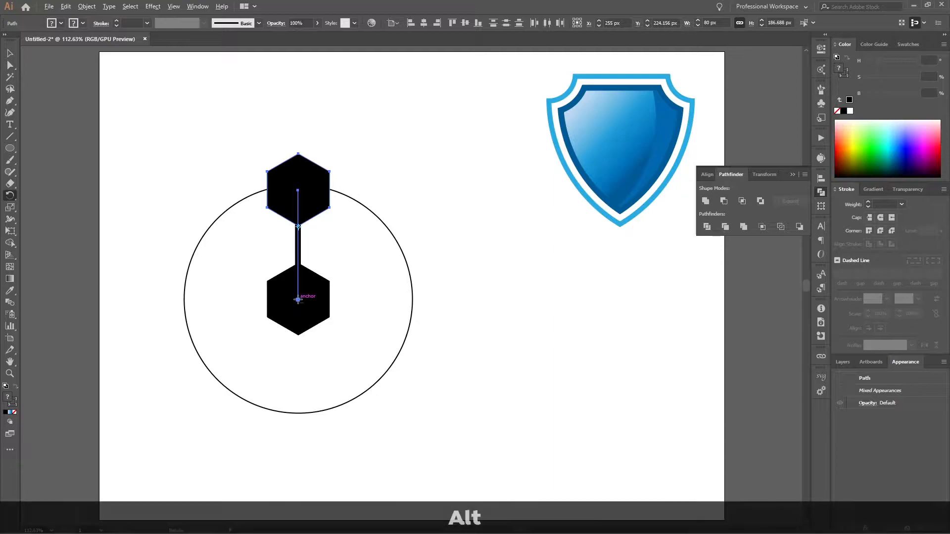
left_click(298, 299, "alt")
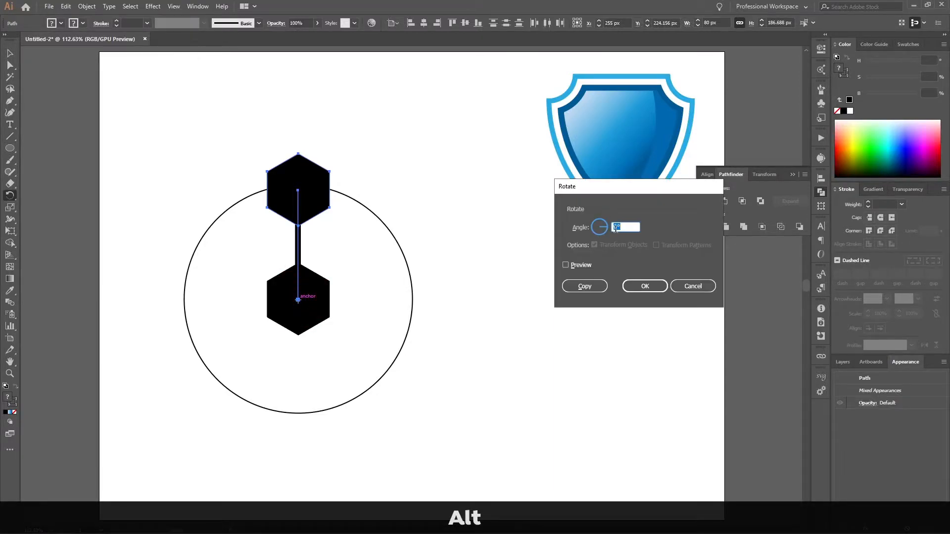
type("360")
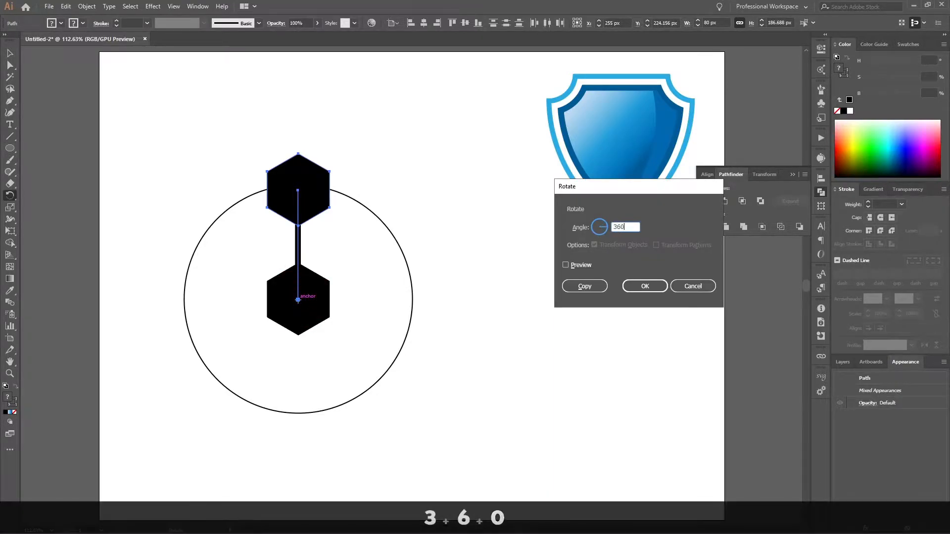
type("/6")
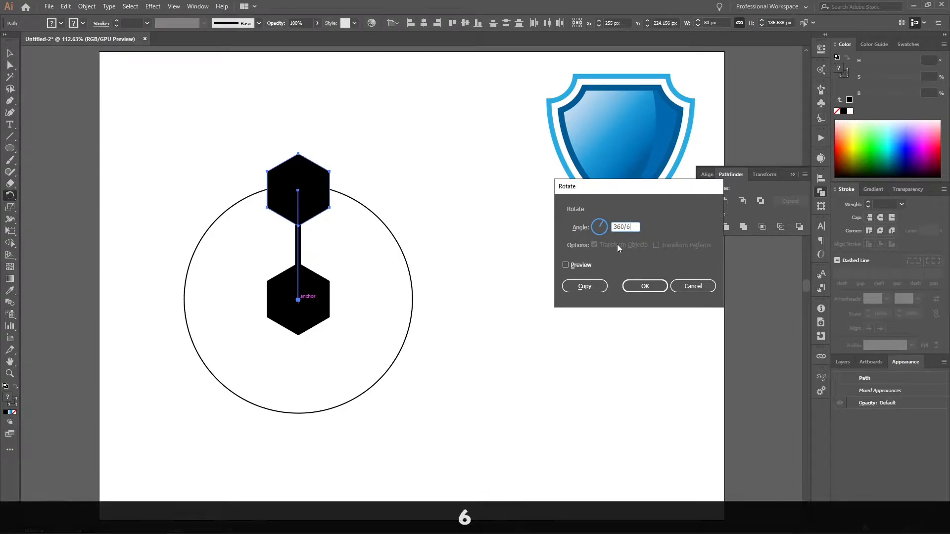
left_click(578, 265)
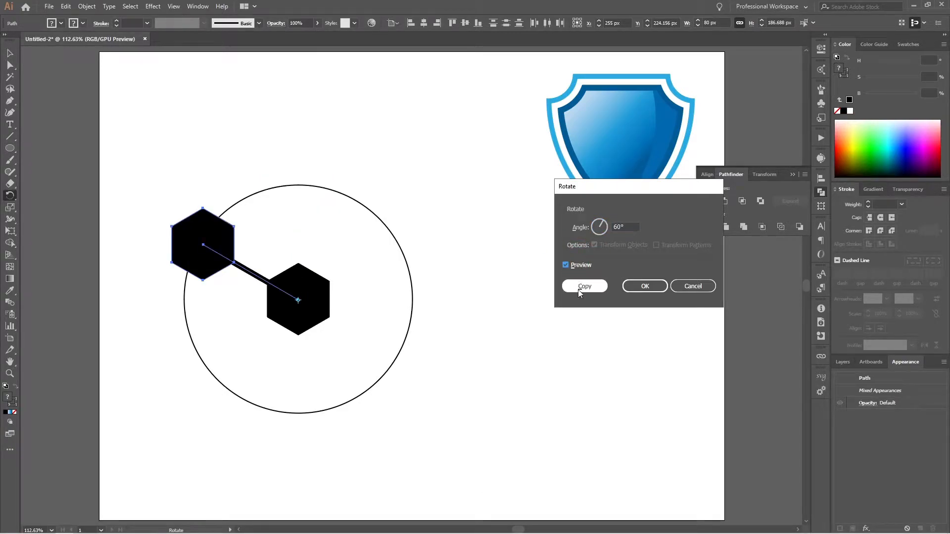
left_click(580, 287)
Step: Repeat the rotated copy four more times to complete six outer hexagons around the central one
key("ctrl+d")
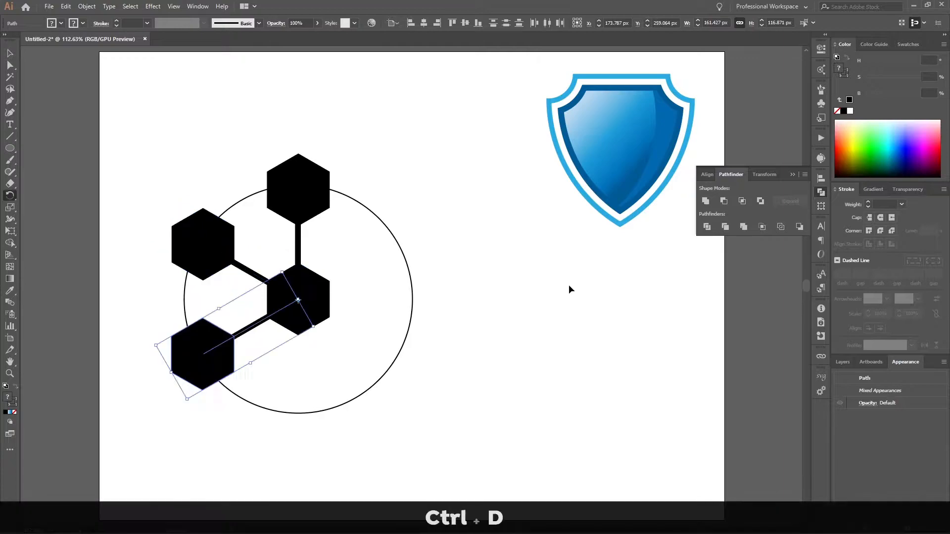
key("ctrl+d")
key("ctrl+d")
key("ctrl+d")
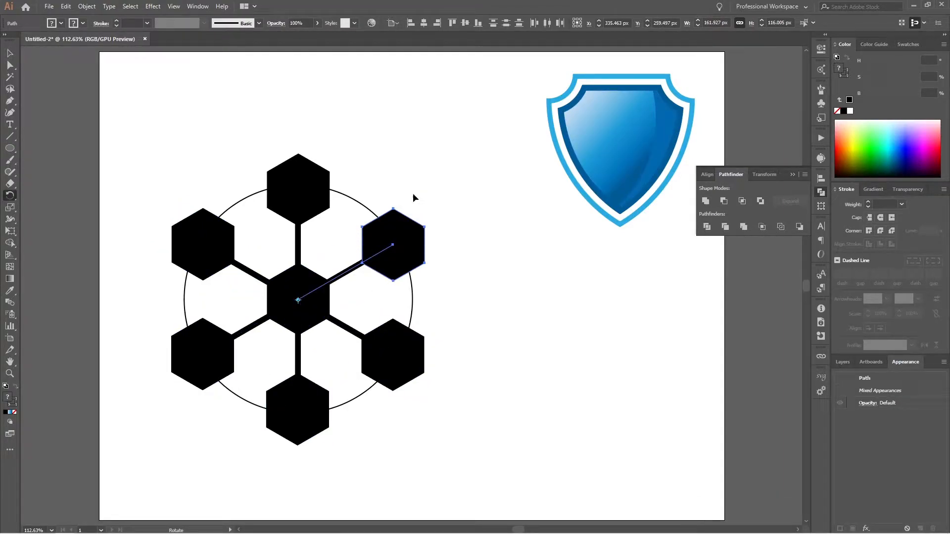
key("v")
left_click(432, 181)
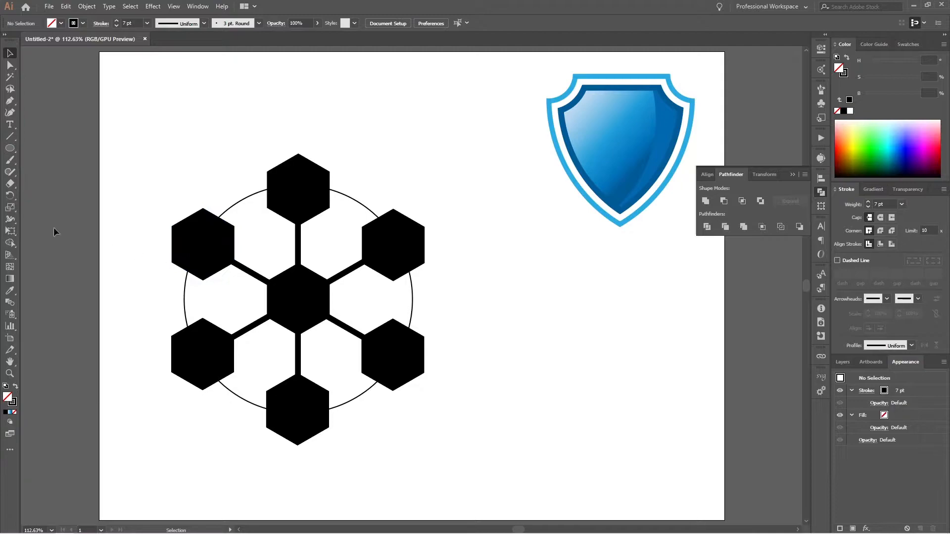
Step: With pixel snapping off, draw a Pen path from the top hexagon through the left hexagons' inner corners to the bottom hexagon's right corner
key("p")
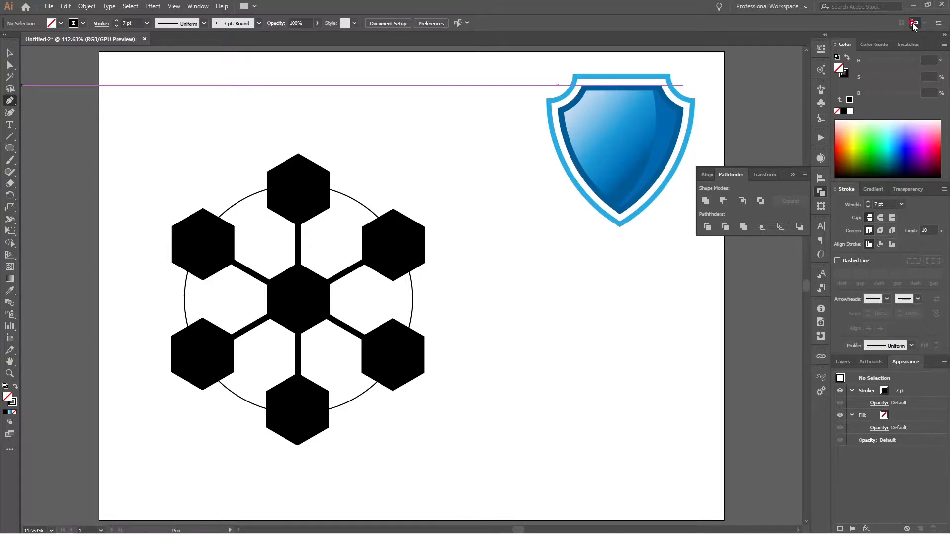
left_click(267, 208)
left_click(234, 227)
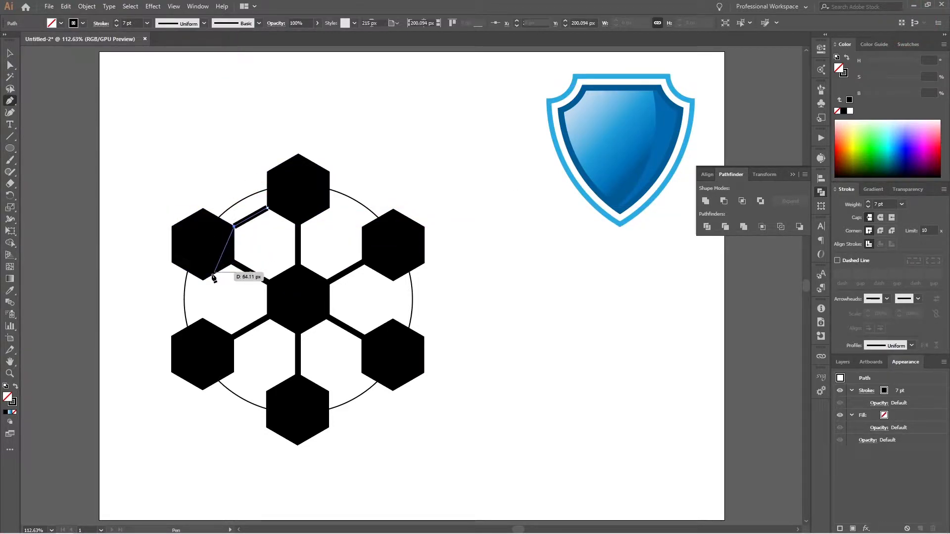
left_click(203, 280)
left_click(203, 318)
left_click(234, 371)
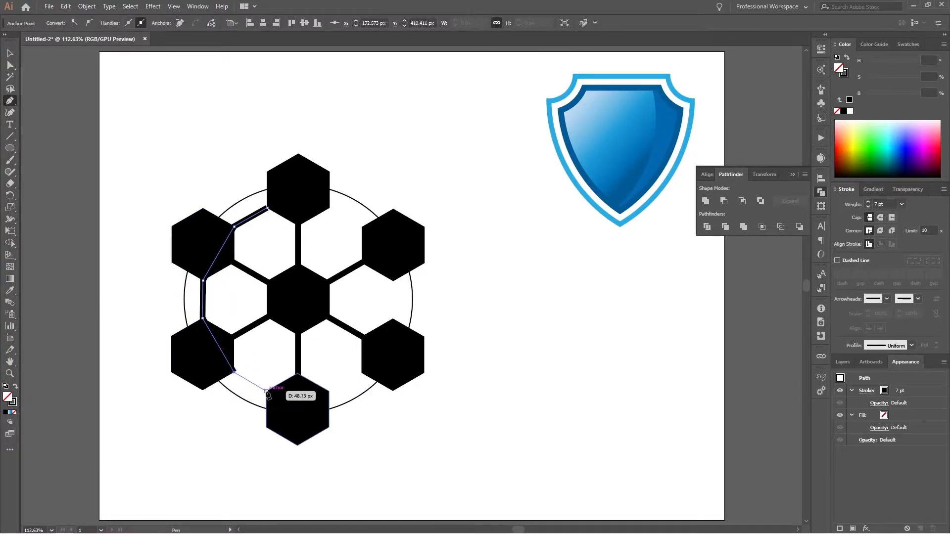
left_click(267, 392)
left_click(329, 391)
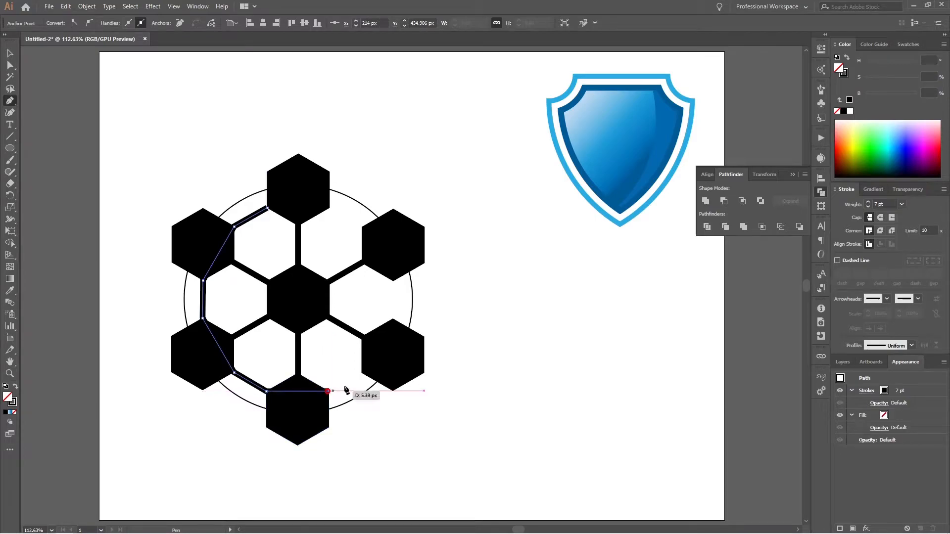
Step: Continue the path up through the right hexagons' inner corners and close it at its start on the top hexagon
left_click(363, 372)
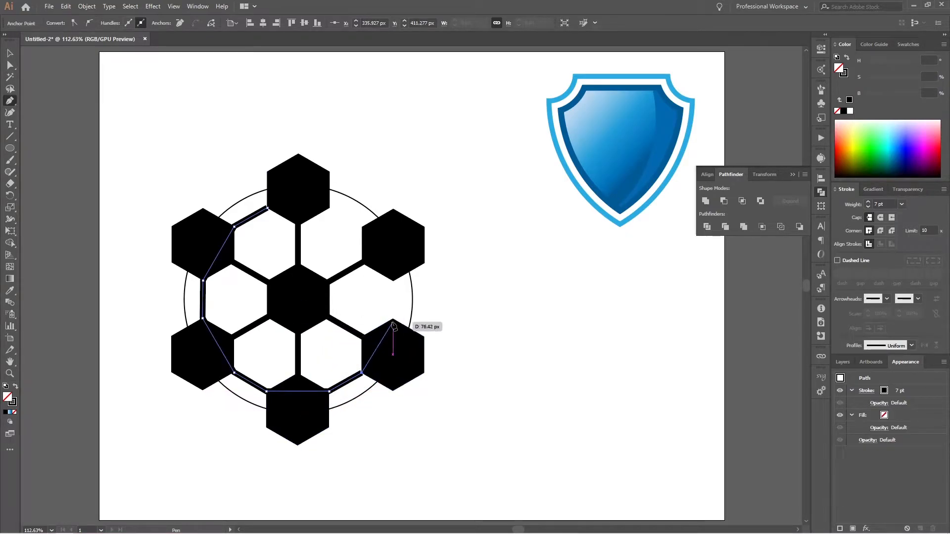
left_click(393, 319)
left_click(394, 281)
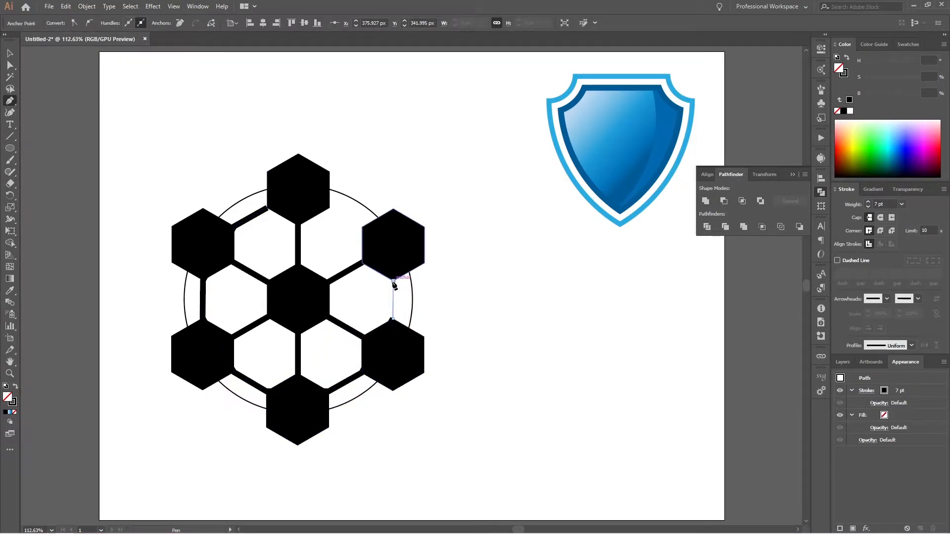
left_click(362, 227)
left_click(329, 208)
left_click(267, 208)
key("v")
left_click(472, 203)
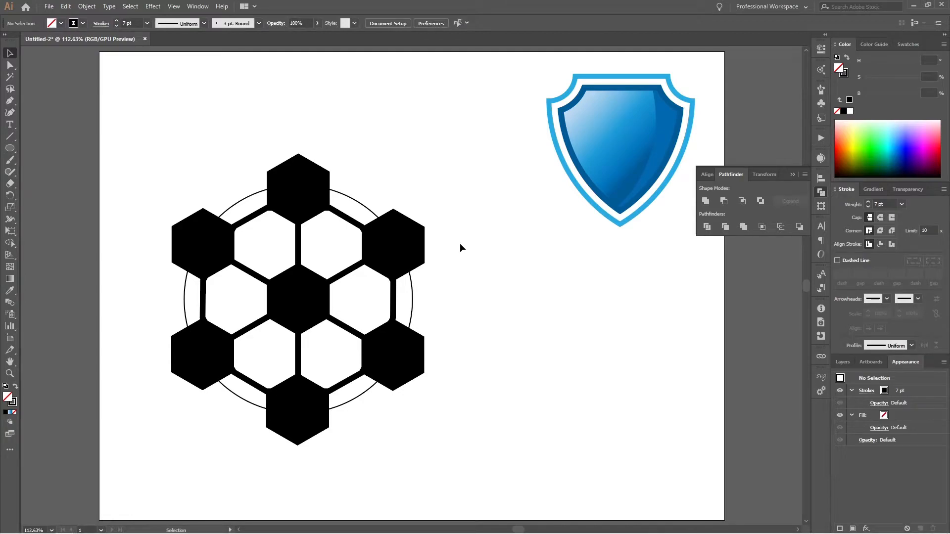
Step: Expand the fill and stroke of the connecting outline path and all spoke lines except the upper-left one
left_click(480, 125)
left_click(346, 218)
left_click(296, 246, "shift")
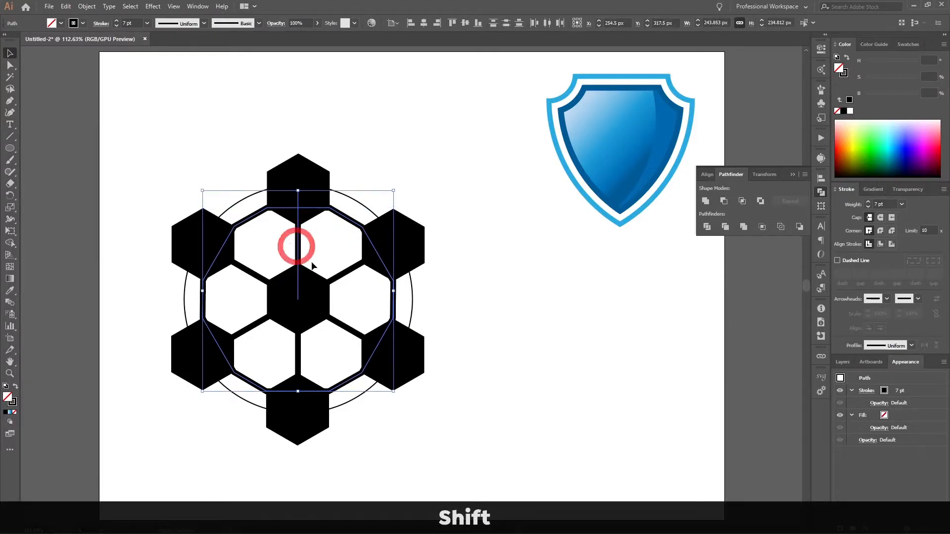
left_click(349, 328, "shift")
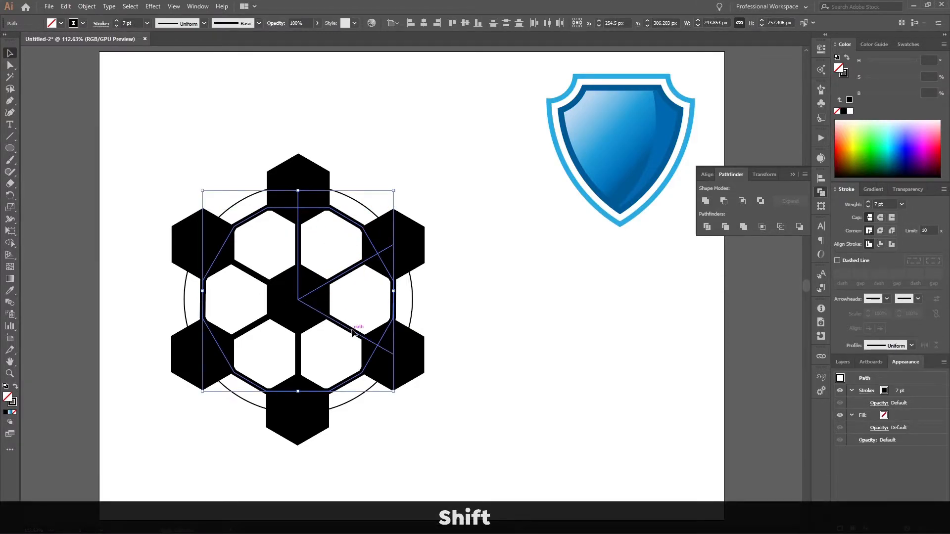
left_click(297, 353, "shift")
left_click(249, 329, "shift")
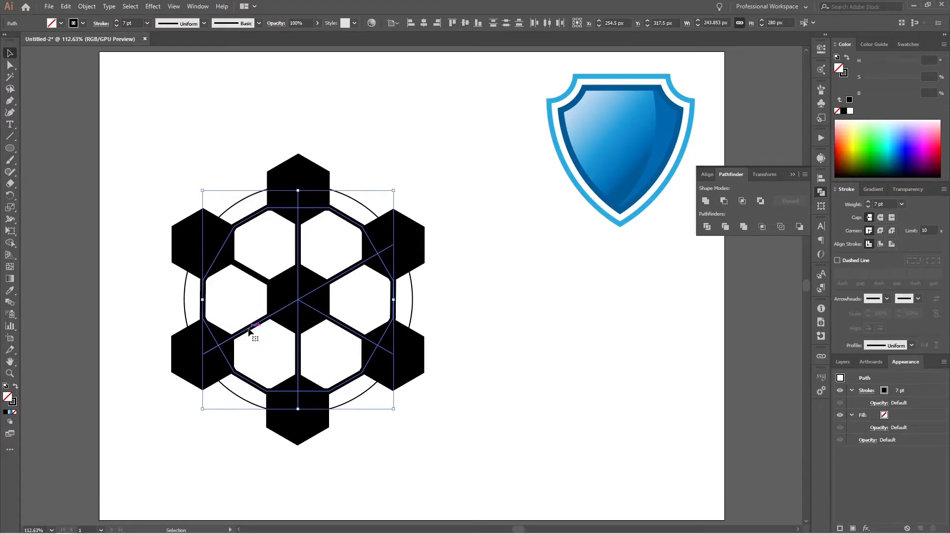
key("ctrl+shift+7")
key("Return")
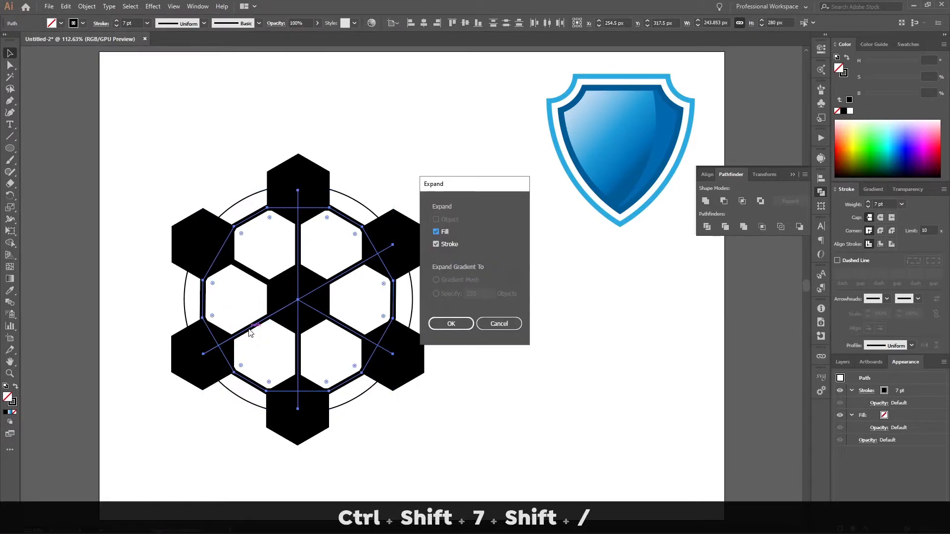
Step: Remove the parts of the six outer hexagons that extend beyond the circle, using the Shape Builder on the whole figure
left_click_drag(472, 135, 112, 460)
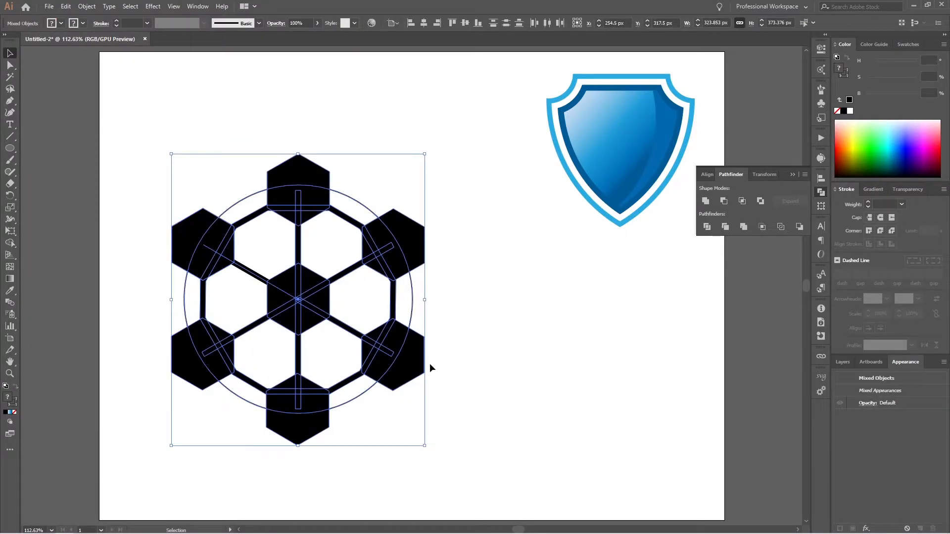
key("shift+m")
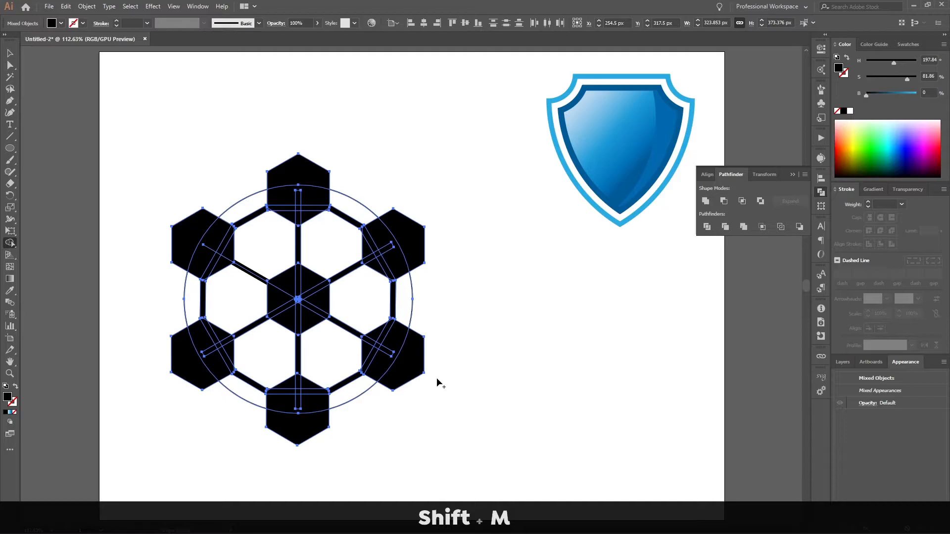
left_click(410, 364, "alt")
left_click(297, 428, "alt")
left_click(184, 366, "alt")
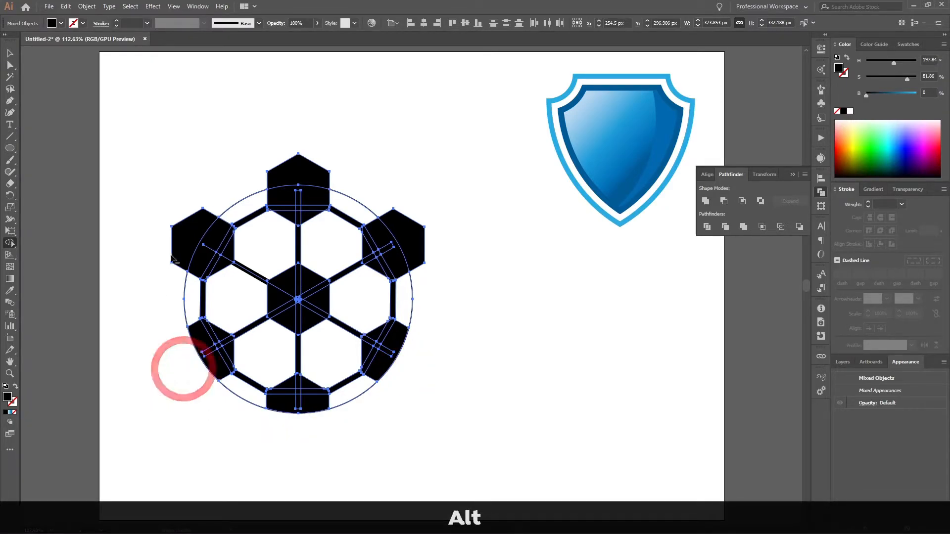
left_click(178, 233, "alt")
left_click(284, 163, "alt")
left_click(418, 232, "alt")
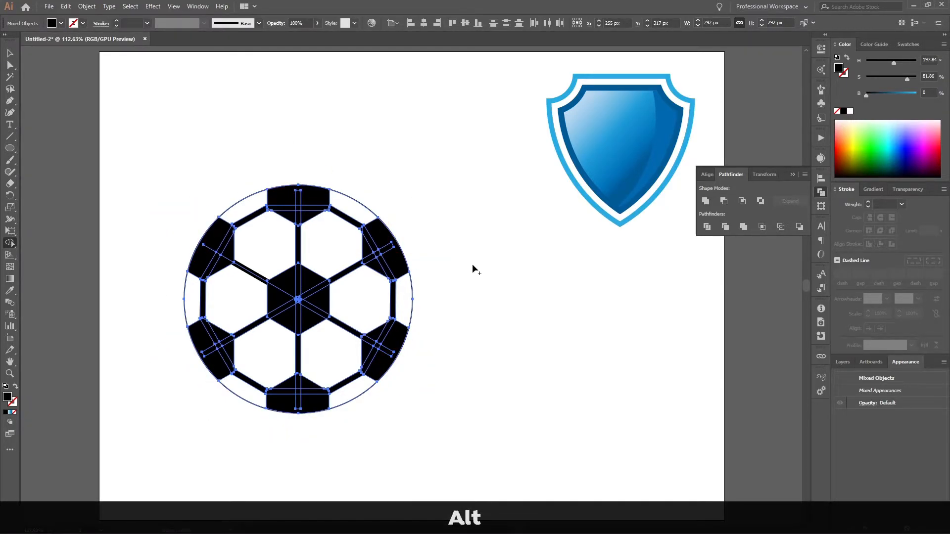
key("v")
left_click(473, 261)
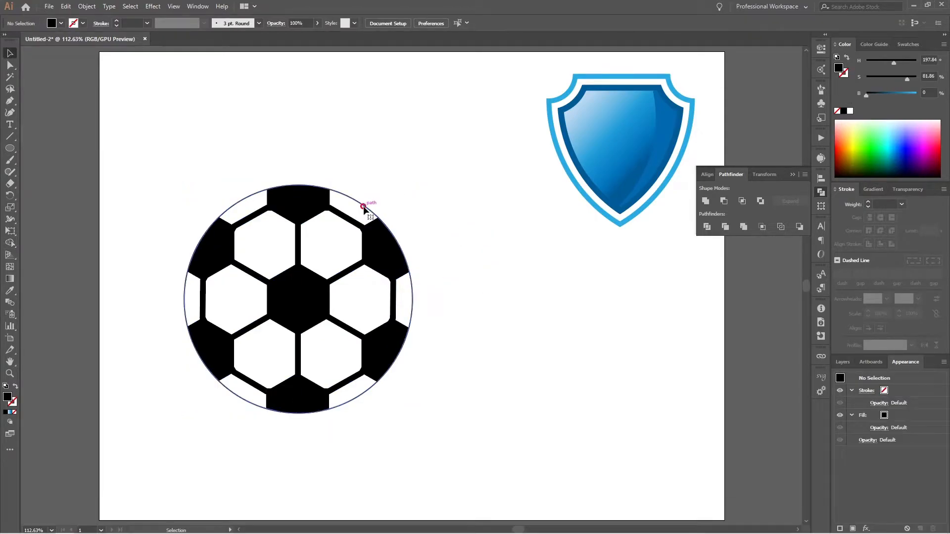
Step: Expand the circle's outline and unite it with all hexagons and connecting lines into one soccer ball shape
left_click(363, 206)
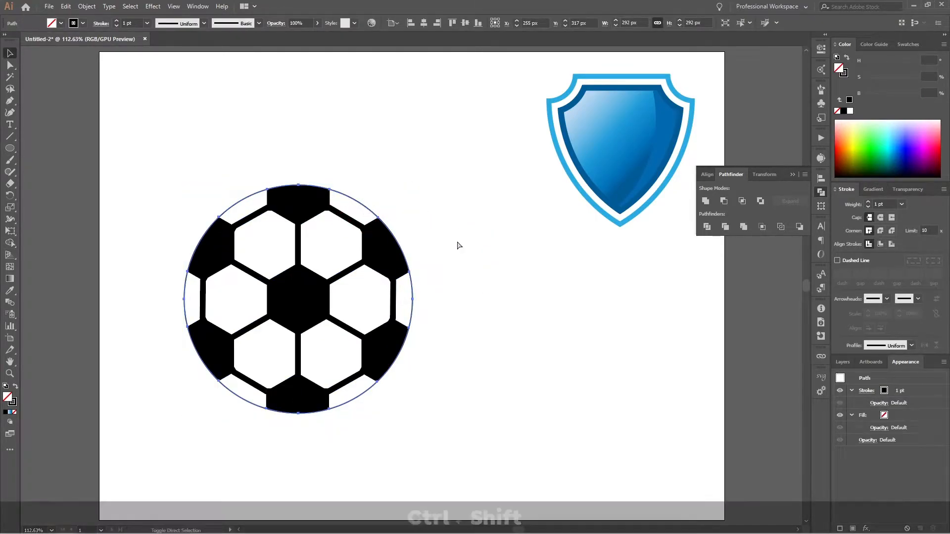
key("ctrl+shift+7")
key("shift+slash")
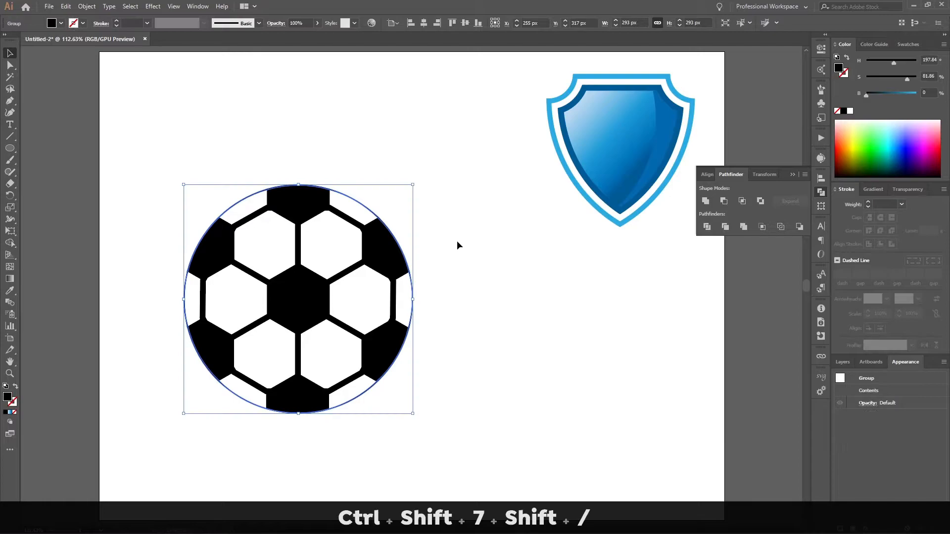
left_click_drag(446, 214, 134, 458)
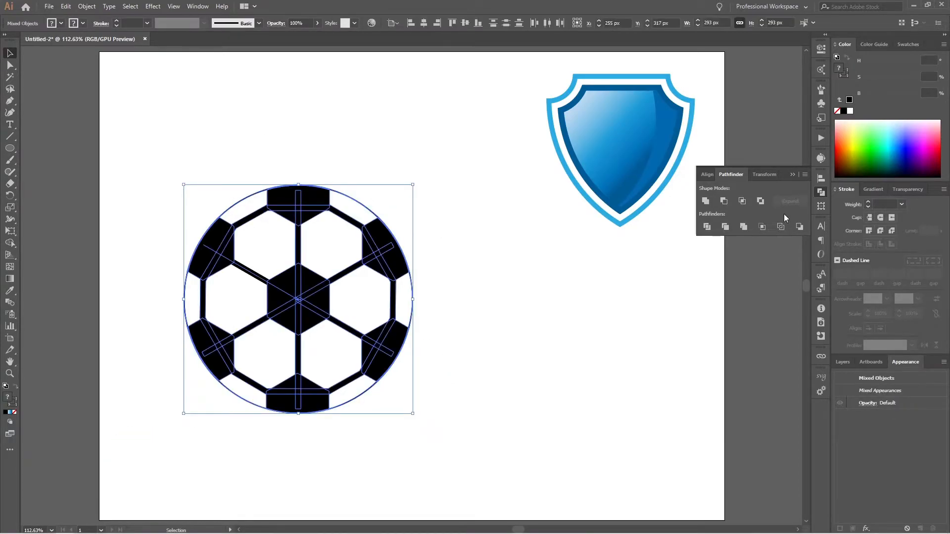
left_click(706, 201)
left_click(513, 335)
Step: Scale the soccer ball down to about 94 px wide and place it on the blue shield
scroll(513, 337, "down", 3)
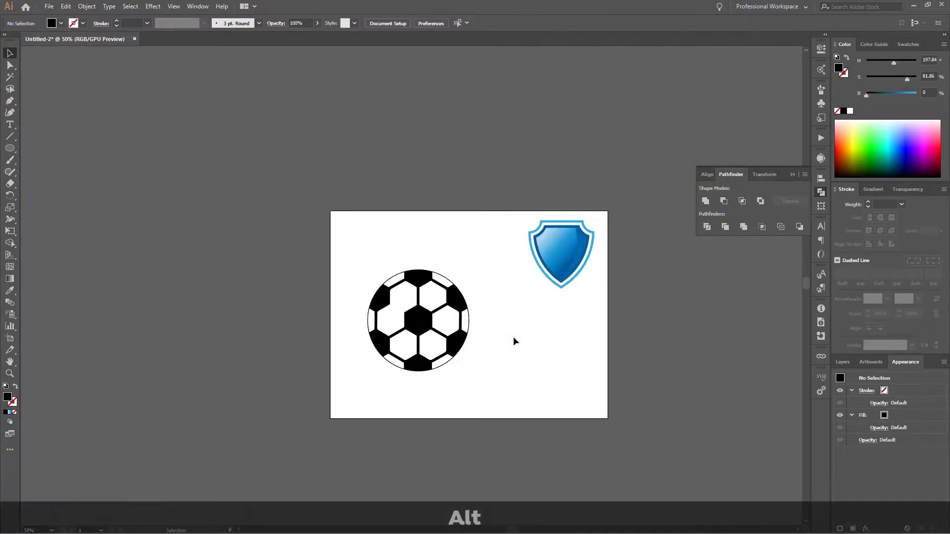
scroll(514, 342, "right", 2)
scroll(512, 336, "right", 1)
scroll(512, 337, "up", 2)
scroll(456, 341, "up", 3)
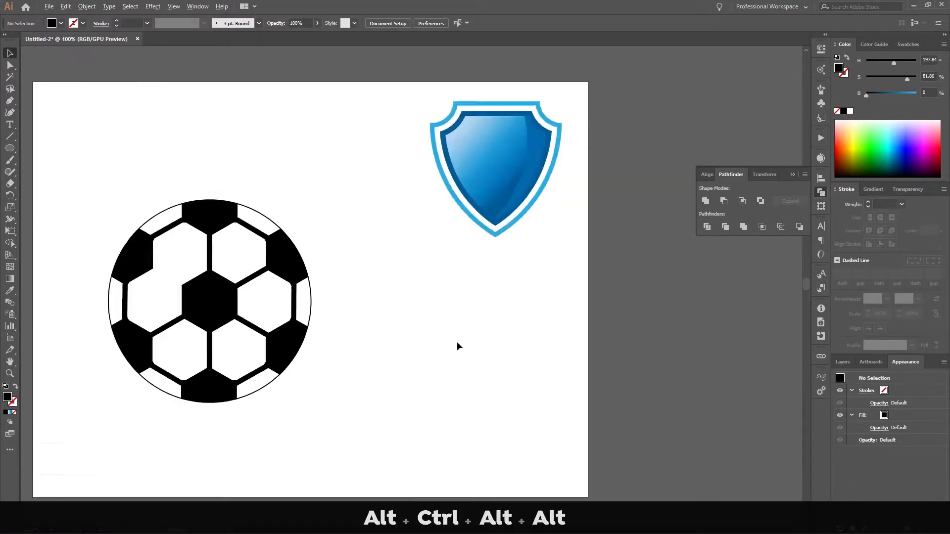
scroll(458, 346, "down", 3)
left_click_drag(341, 347, 468, 276)
left_click_drag(493, 313, 433, 277)
left_click_drag(432, 236, 472, 216)
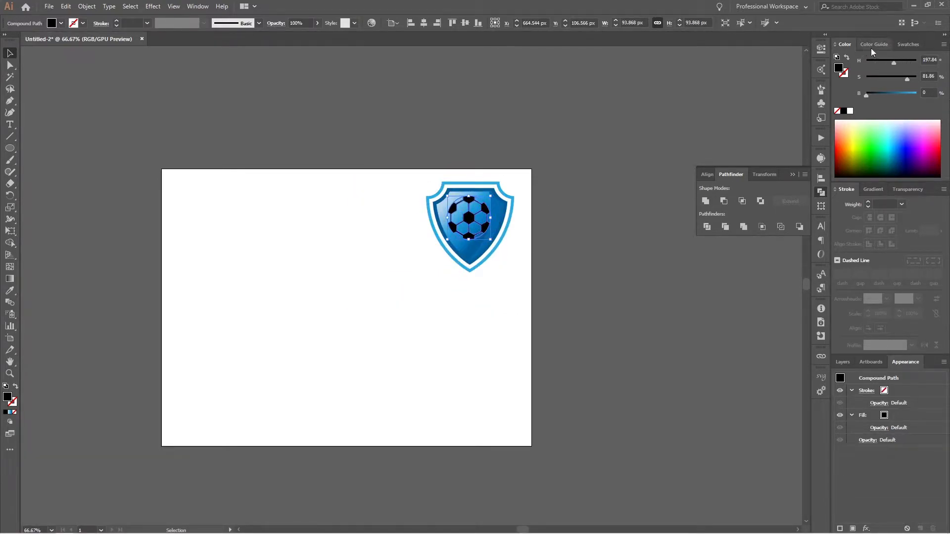
Step: Fill the soccer ball with white
left_click(903, 46)
left_click(851, 75)
scroll(500, 197, "up", 3)
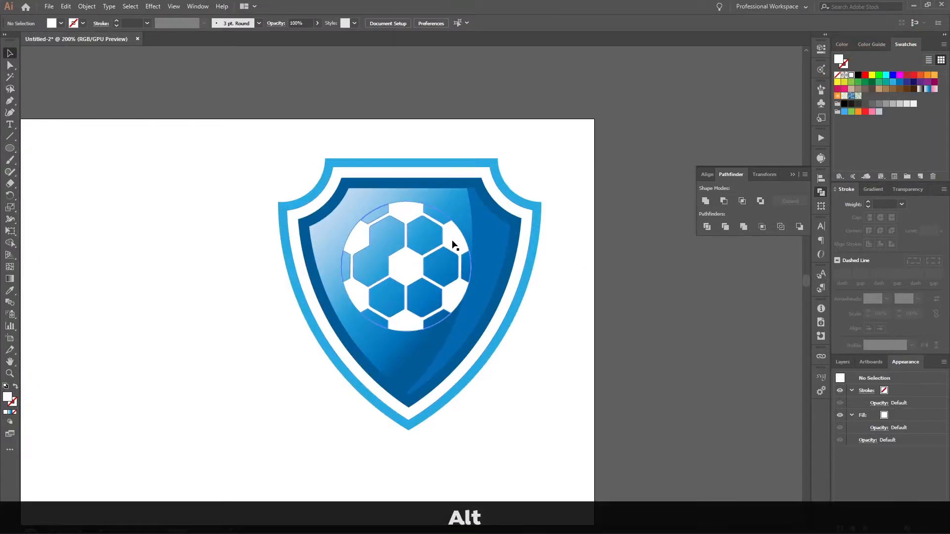
Step: Shrink the ball a little and position it in the shield's upper half, centred horizontally on the shield
left_click_drag(469, 332, 447, 307)
left_click_drag(404, 259, 408, 233)
left_click_drag(451, 284, 467, 297)
left_click_drag(416, 244, 416, 256)
left_click(440, 165, "shift")
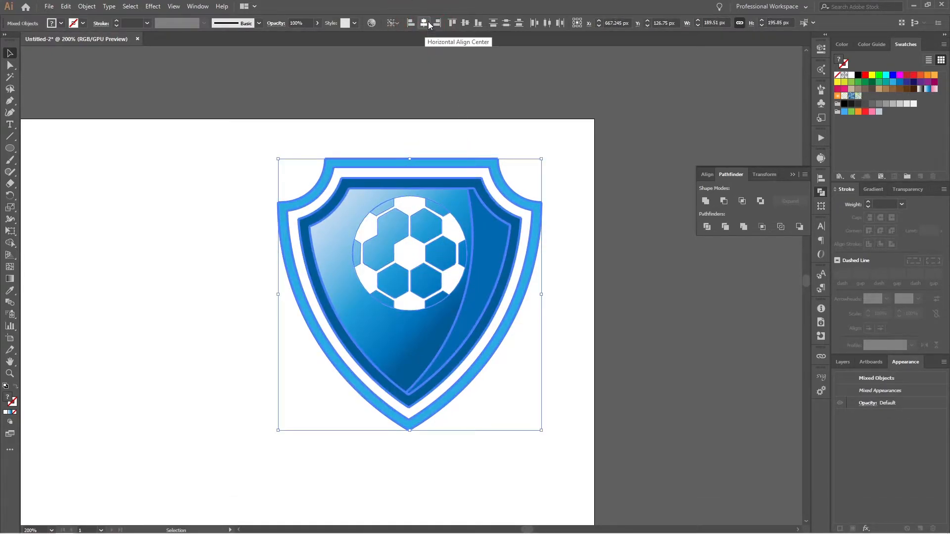
left_click(565, 264)
Step: Draw a banner rectangle of about 344 by 58 px below the shield and fill it with light blue
scroll(565, 263, "down", 4)
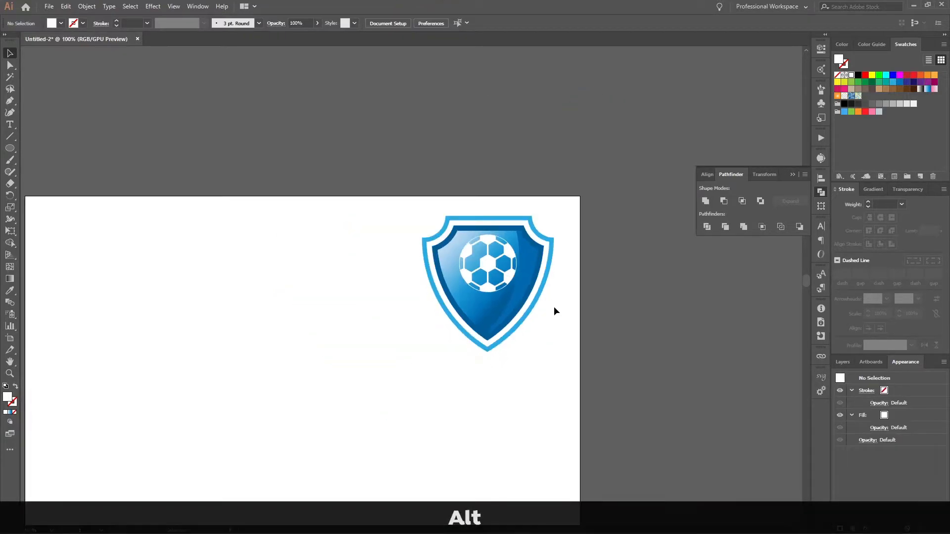
left_click_drag(422, 381, 339, 320)
scroll(339, 320, "up", 1)
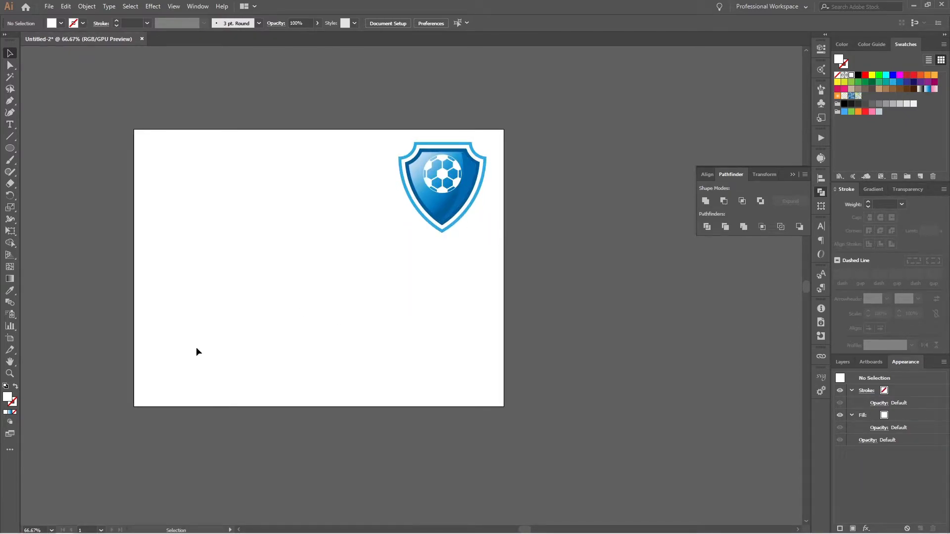
scroll(231, 331, "up", 2)
scroll(305, 330, "down", 1)
mouse_move(355, 350)
left_mouse_down()
mouse_move(343, 339)
mouse_move(365, 356)
left_mouse_up()
key("m")
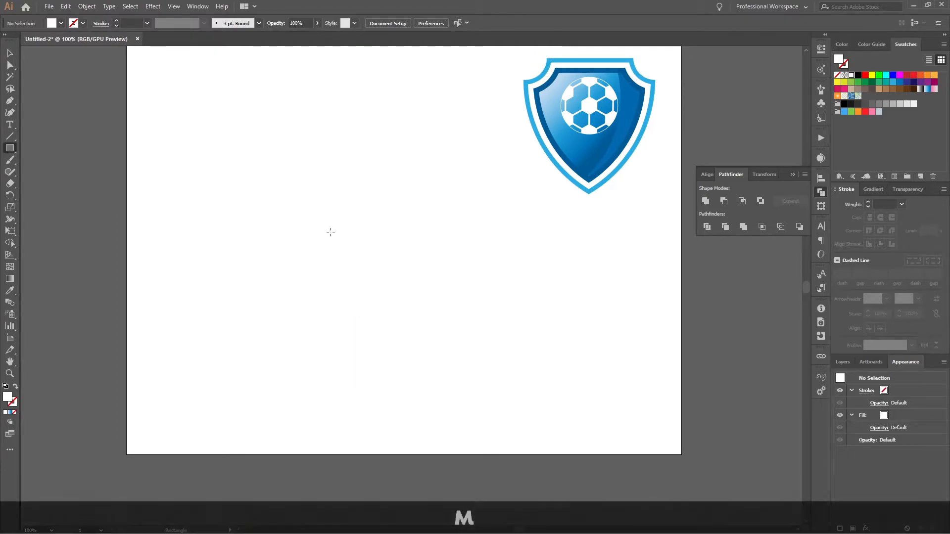
left_click_drag(278, 262, 516, 302)
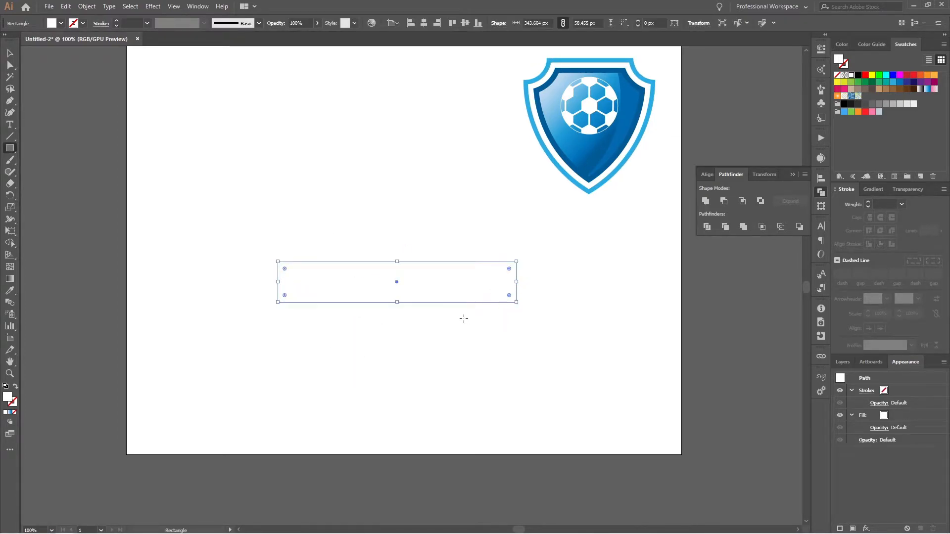
left_click(893, 82)
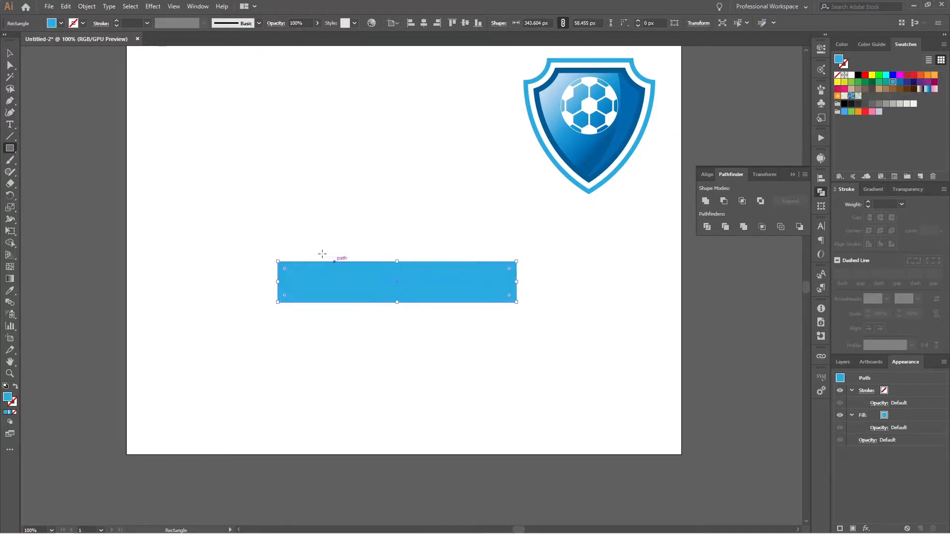
Step: Duplicate the banner rectangle down and to the left, and narrow the copy to about 120 px wide
left_click(10, 54)
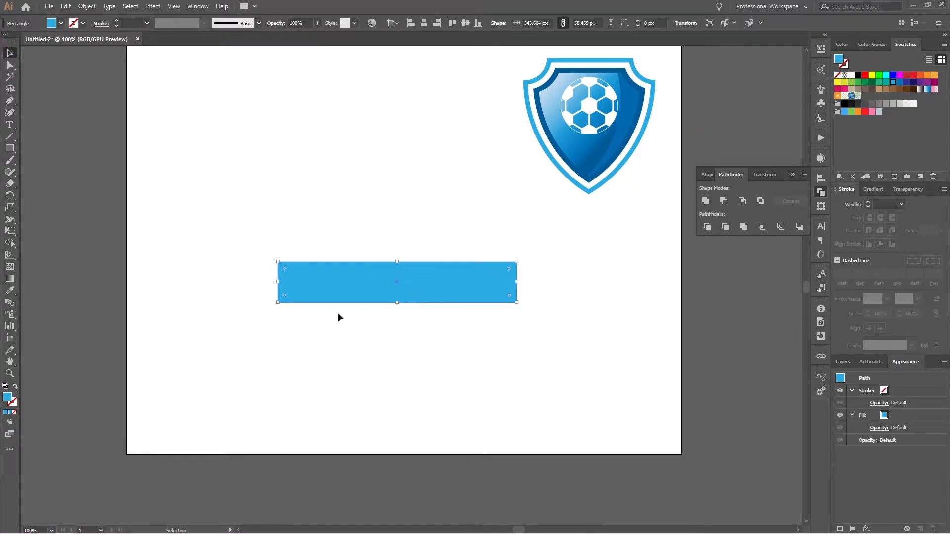
left_click_drag(359, 288, 288, 306)
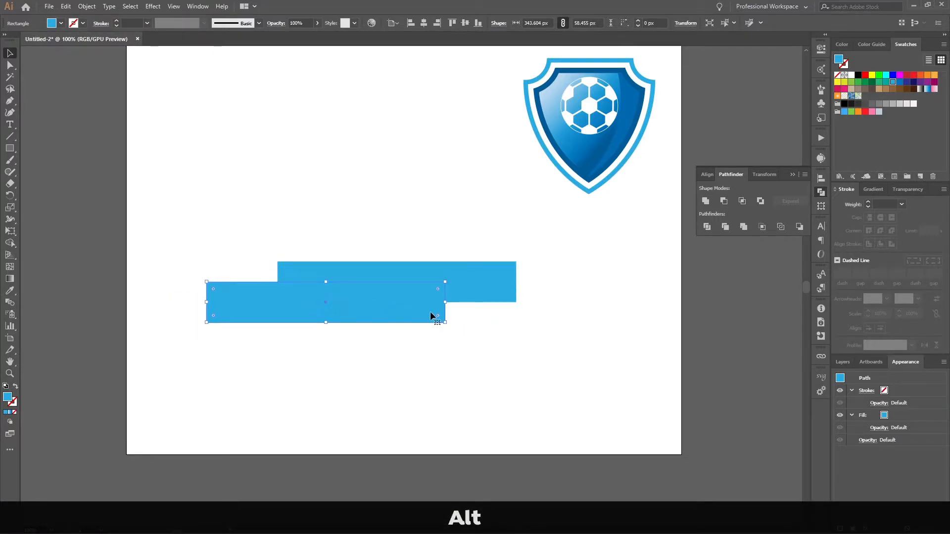
left_click_drag(446, 304, 297, 311)
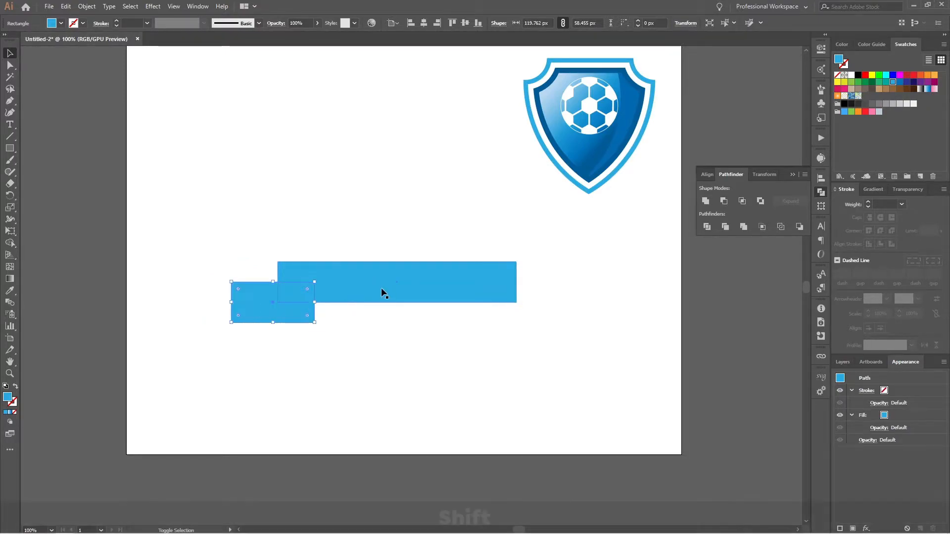
left_click(372, 286, "shift")
left_click(372, 286)
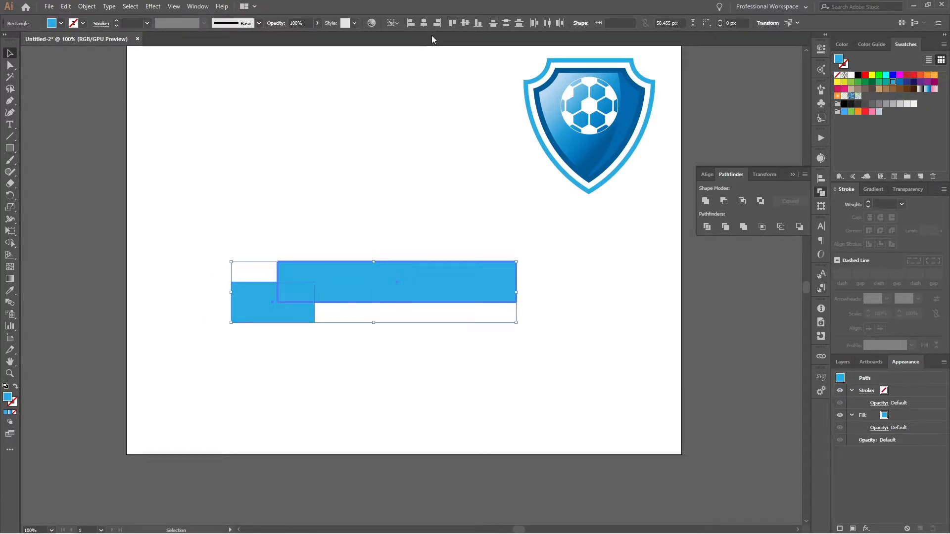
left_click(323, 222)
left_click(304, 277)
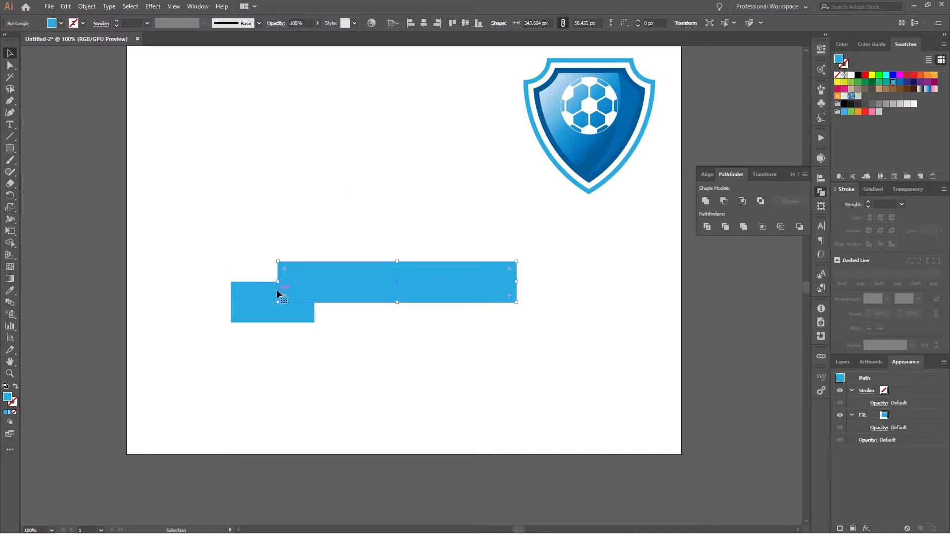
Step: Narrow the small overlapping rectangle further to about 94 px wide
left_click(343, 335)
left_click(311, 318)
left_click_drag(308, 316, 241, 300)
key("ctrl+z")
left_click(381, 315)
left_click(337, 311)
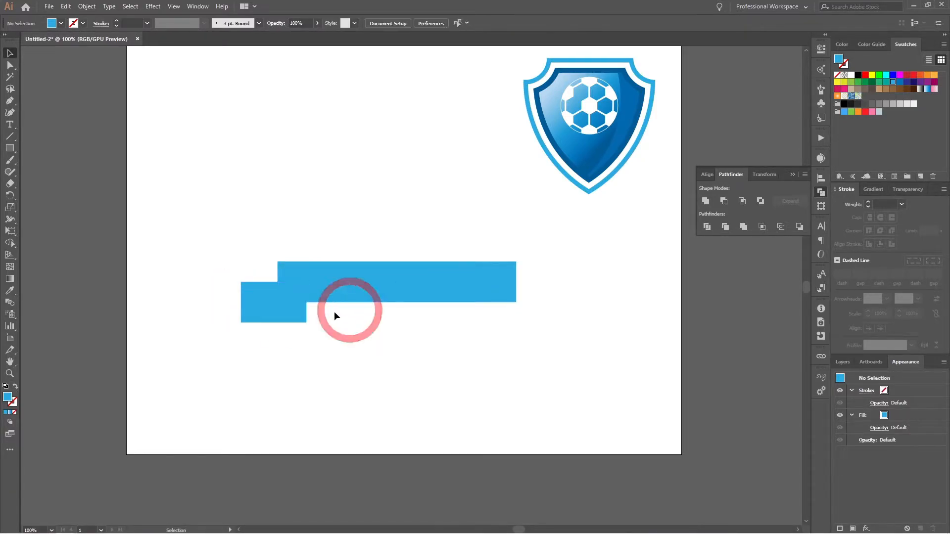
left_click(343, 286)
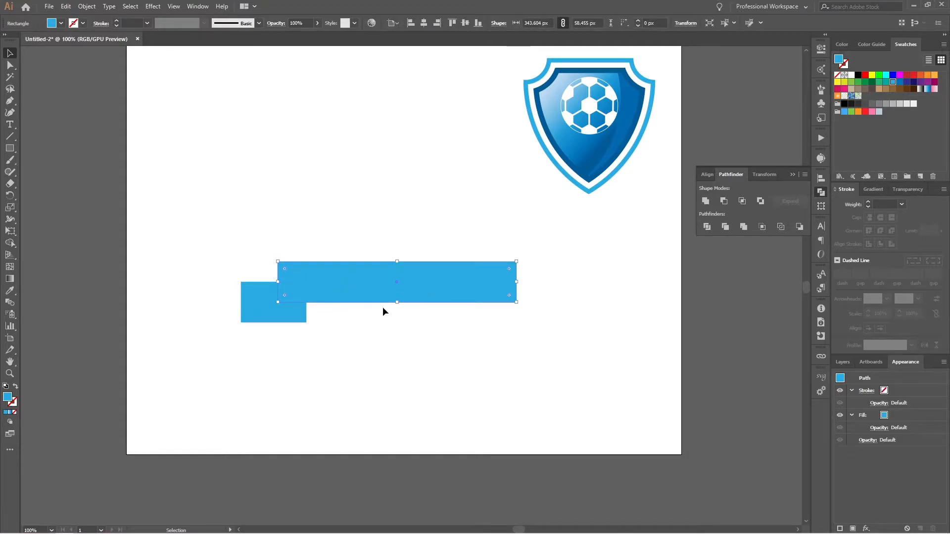
Step: Darken the small rectangle's blue fill to about 70% brightness
left_click(288, 317)
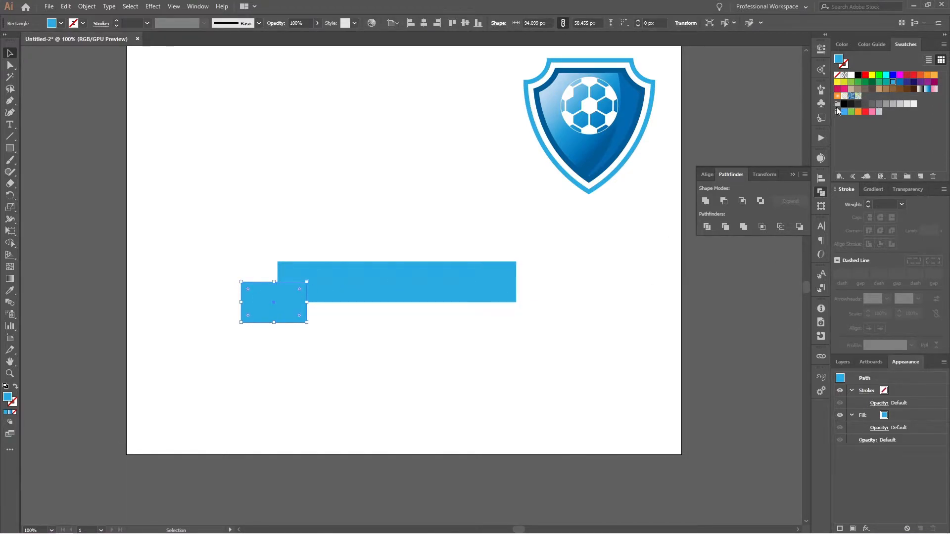
left_click(842, 44)
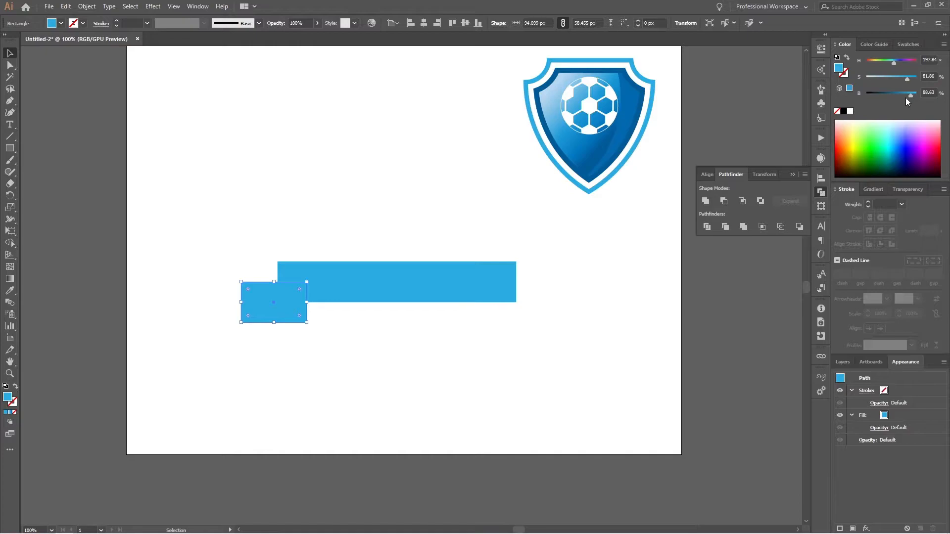
left_click_drag(907, 96, 901, 96)
left_click(325, 341)
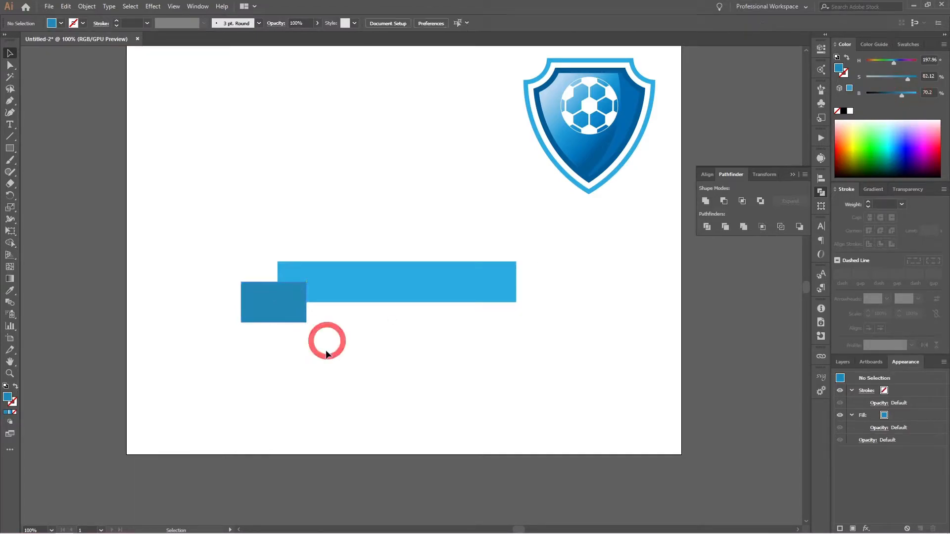
Step: Bring the long light blue rectangle to the front, above the small dark one
left_click(348, 285)
key("ctrl+shift+bracketright")
key("ctrl+shift+bracketright")
key("ctrl+shift+bracketright")
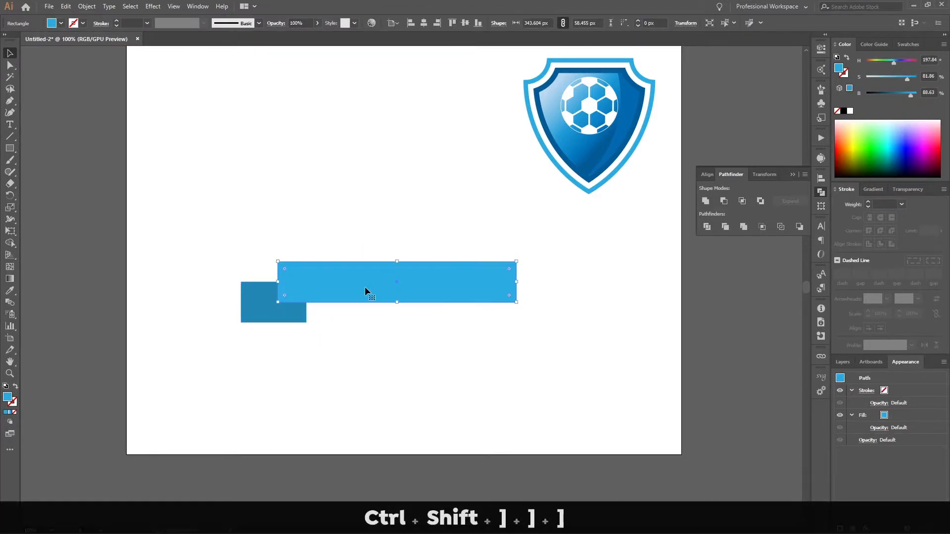
left_click(383, 324)
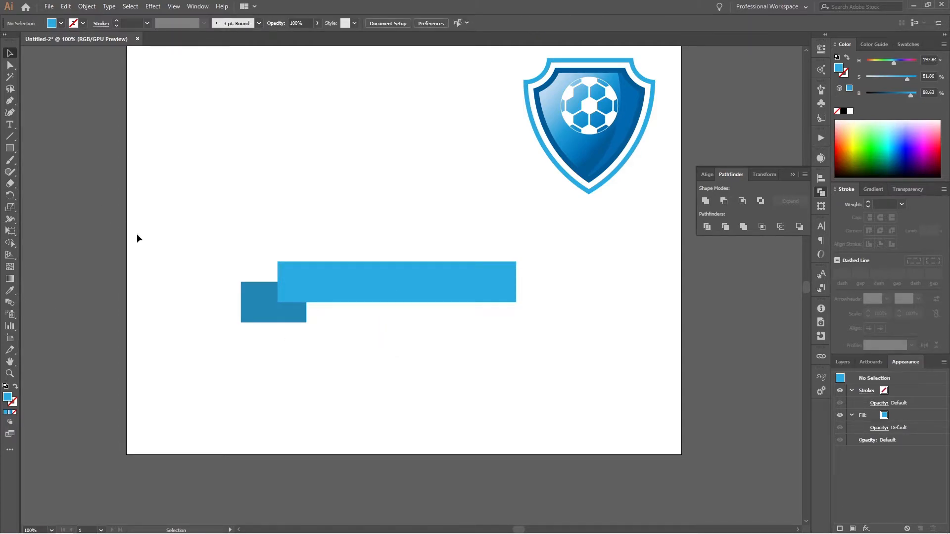
Step: Draw a triangular fold with the Pen tool from the long rectangle's lower-left corner to the small rectangle's lower-right corner, closed along the long rectangle's edge
key("p")
left_click(277, 301)
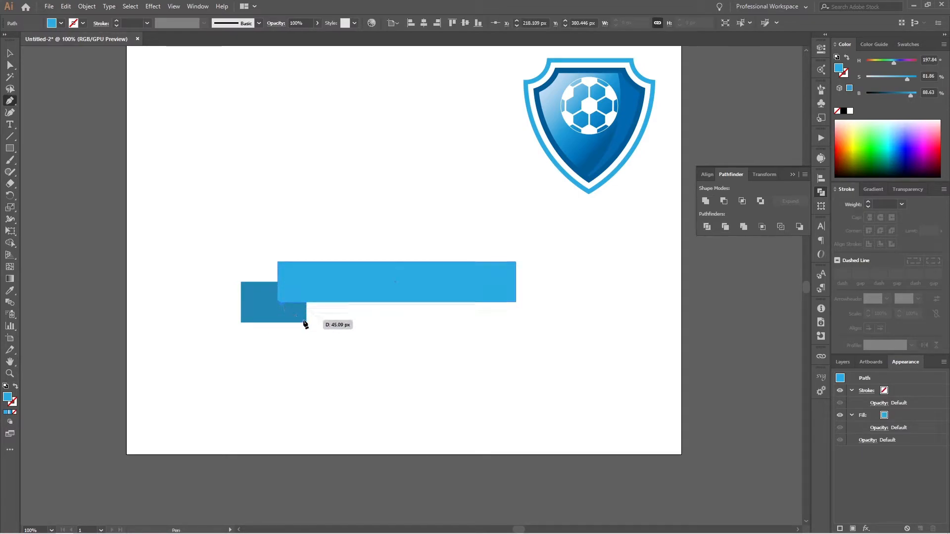
left_click(307, 322)
left_click(307, 301)
left_click(278, 302)
key("v")
left_click(344, 315)
Step: Darken the fold triangle's fill to about 58% brightness
left_click(302, 313)
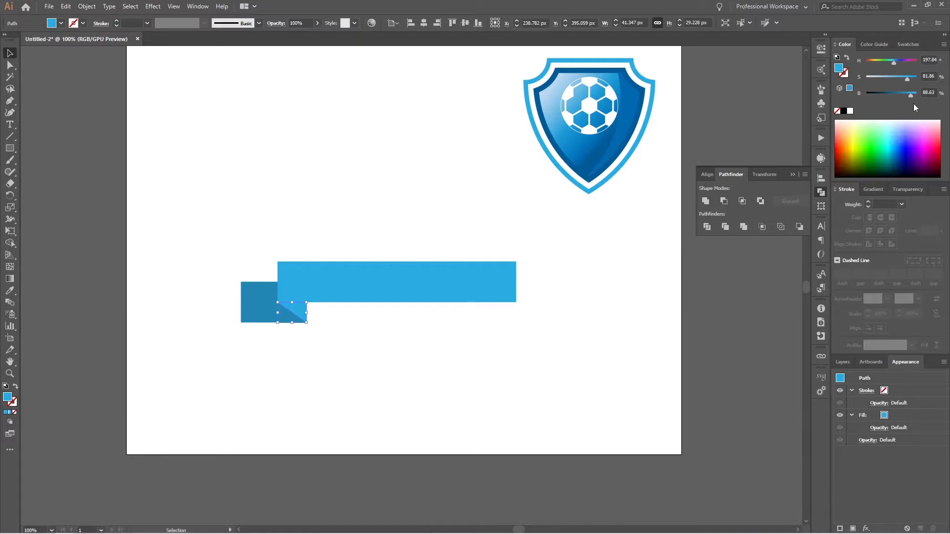
left_click_drag(909, 93, 895, 96)
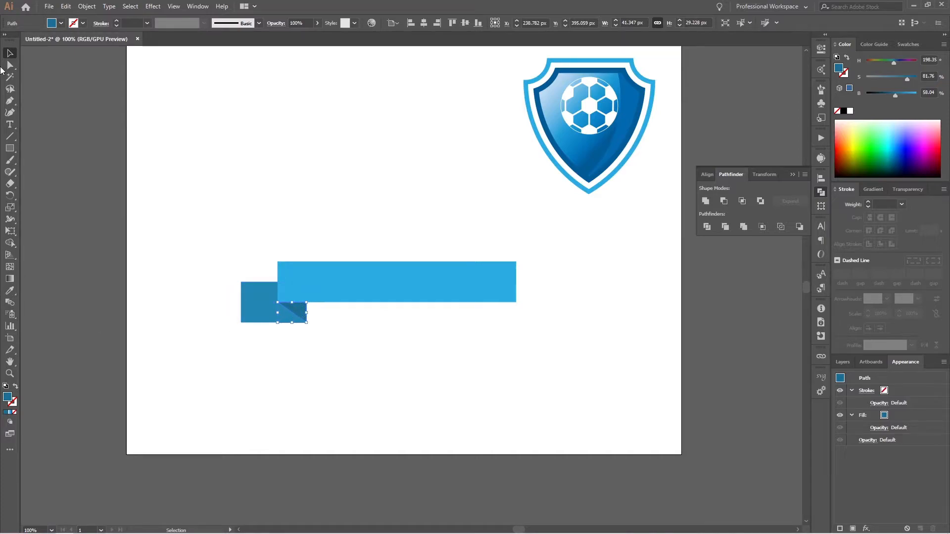
left_click(292, 180)
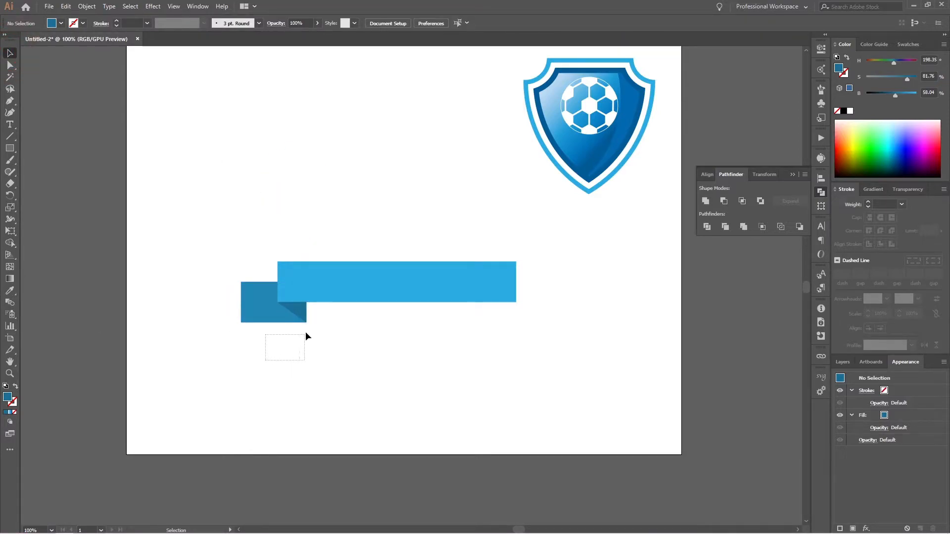
Step: Group the small dark rectangle with its fold triangle and send the group behind the long light blue rectangle
left_click_drag(322, 318, 323, 315)
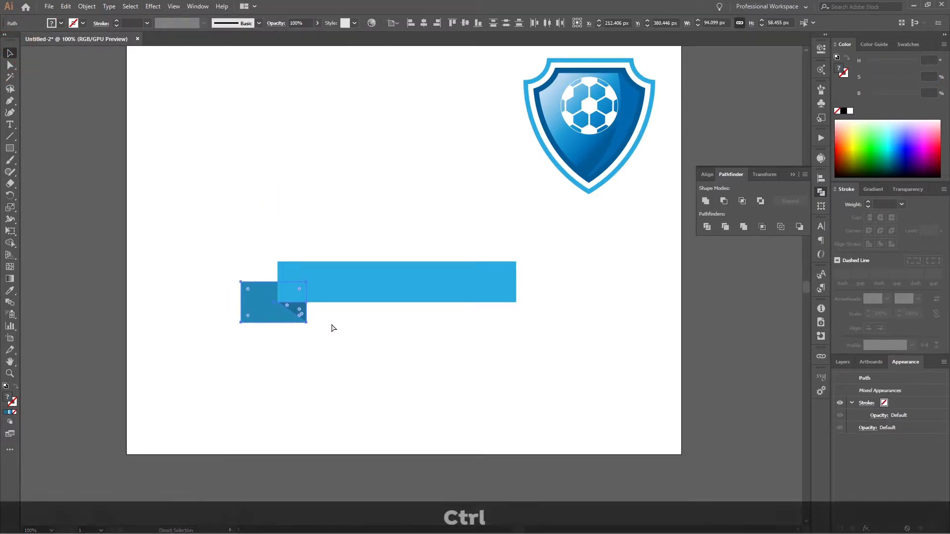
key("ctrl+g")
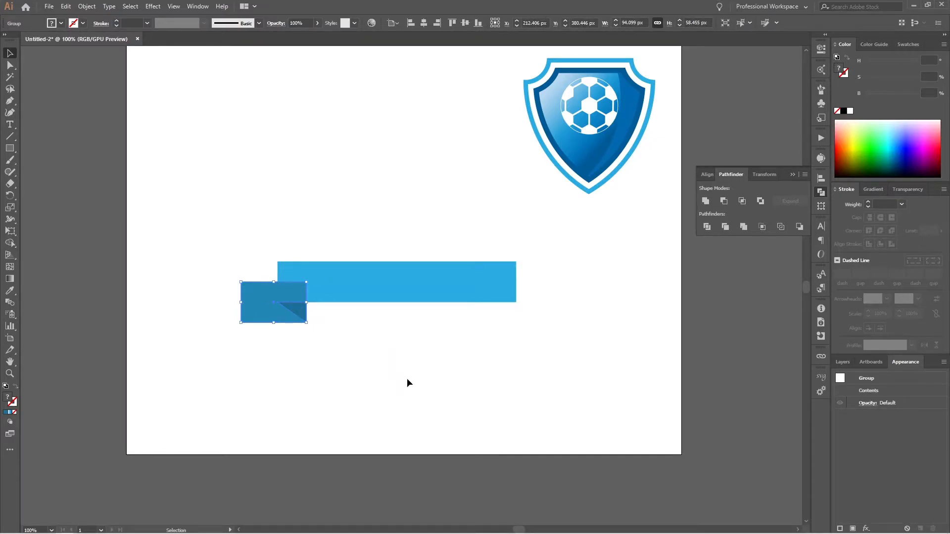
key("ctrl+shift+bracketleft")
key("ctrl+shift+bracketleft")
key("ctrl+shift+bracketleft")
Step: Show the rulers and place a vertical guide through the centre of the long light blue rectangle
left_click(383, 295)
left_click(382, 356)
left_click(386, 295)
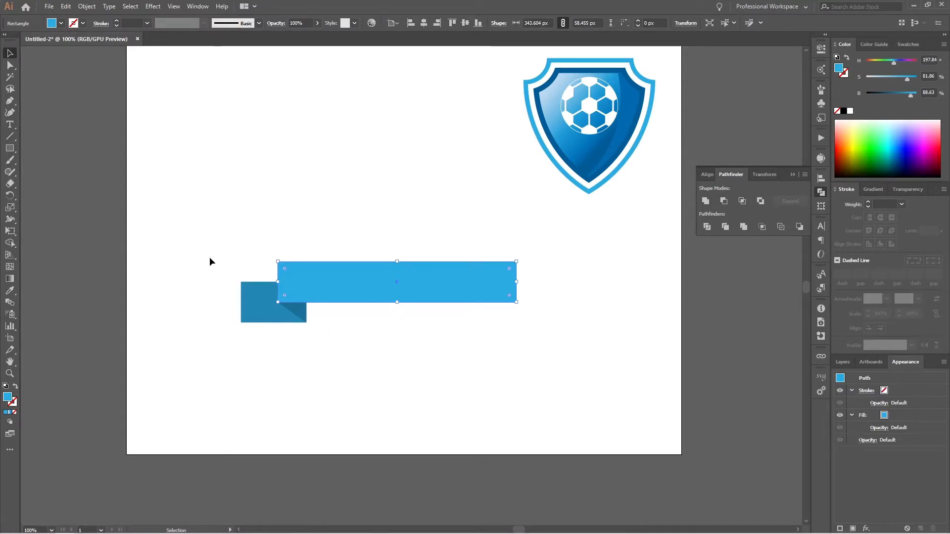
key("ctrl+t")
key("ctrl+r")
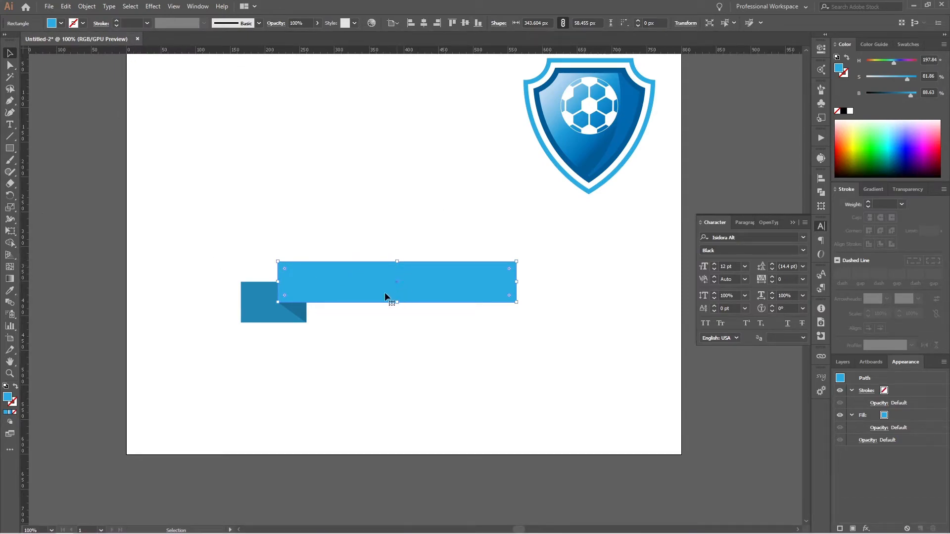
left_click_drag(22, 304, 397, 283)
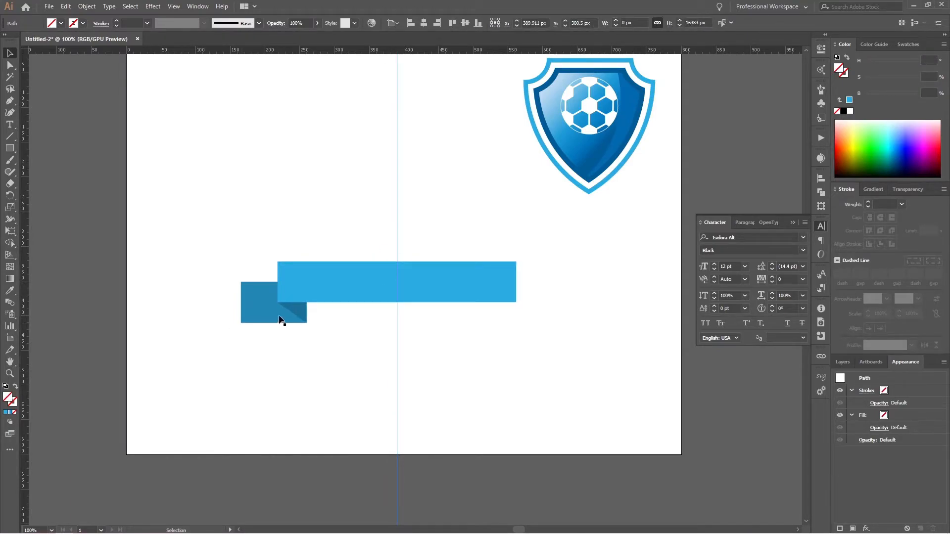
left_click(280, 319)
key("r")
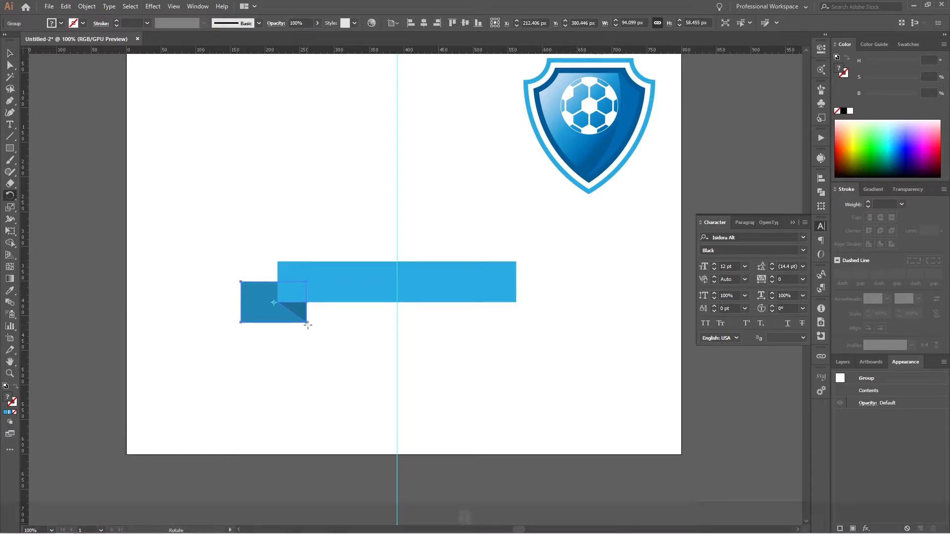
left_click(397, 307, "alt")
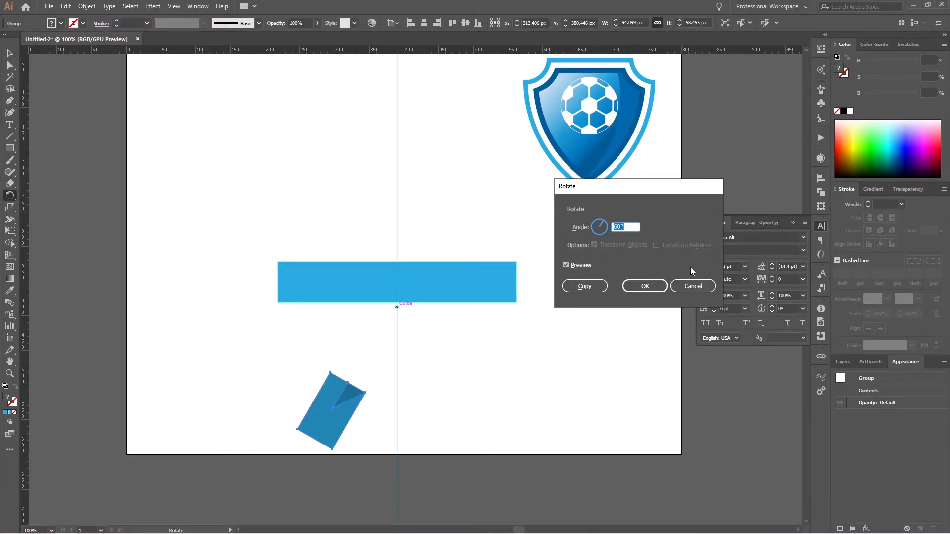
left_click(692, 286)
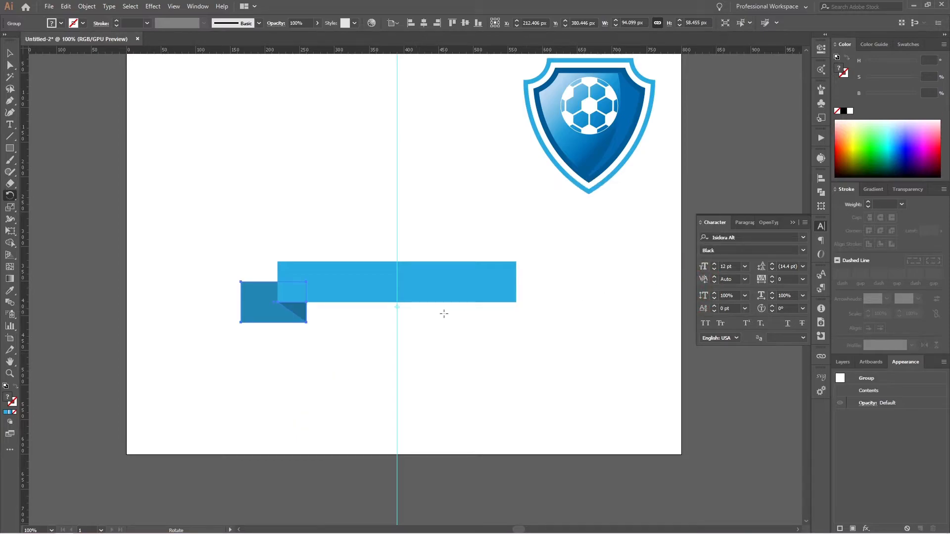
Step: Reflect a copy of the folded end group across the vertical guide to the other end of the banner
left_click(10, 195)
left_click(46, 209)
left_click(396, 306, "alt")
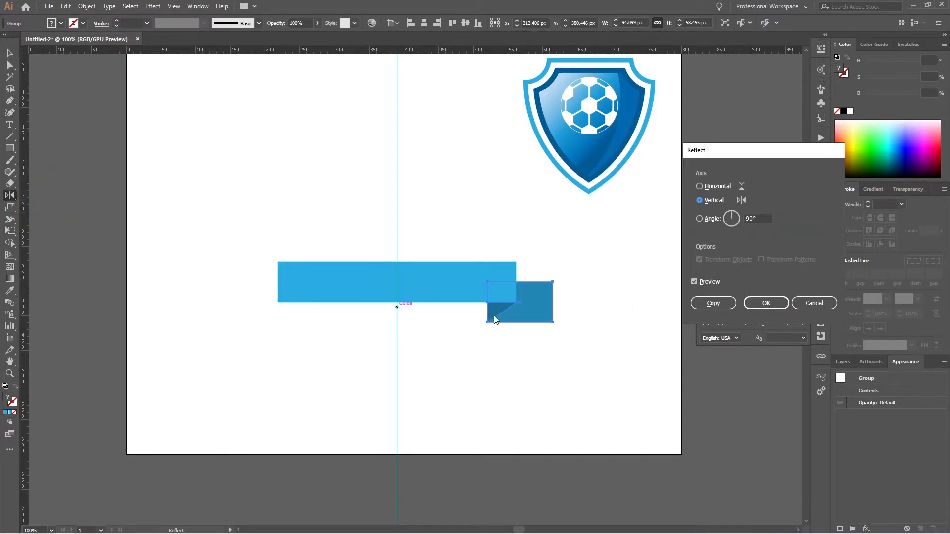
left_click(707, 304)
key("v")
left_click(391, 363)
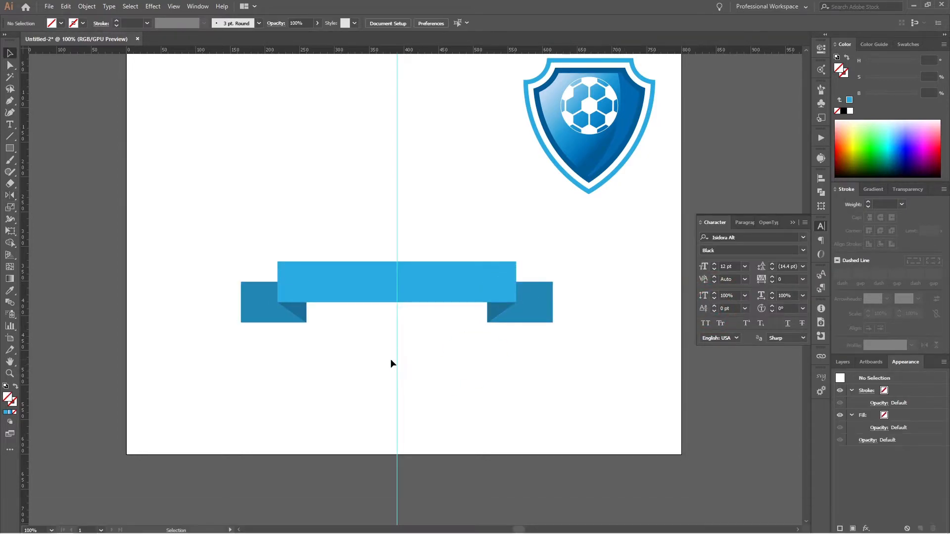
Step: Delete the vertical guide and hide the rulers
left_click(397, 388)
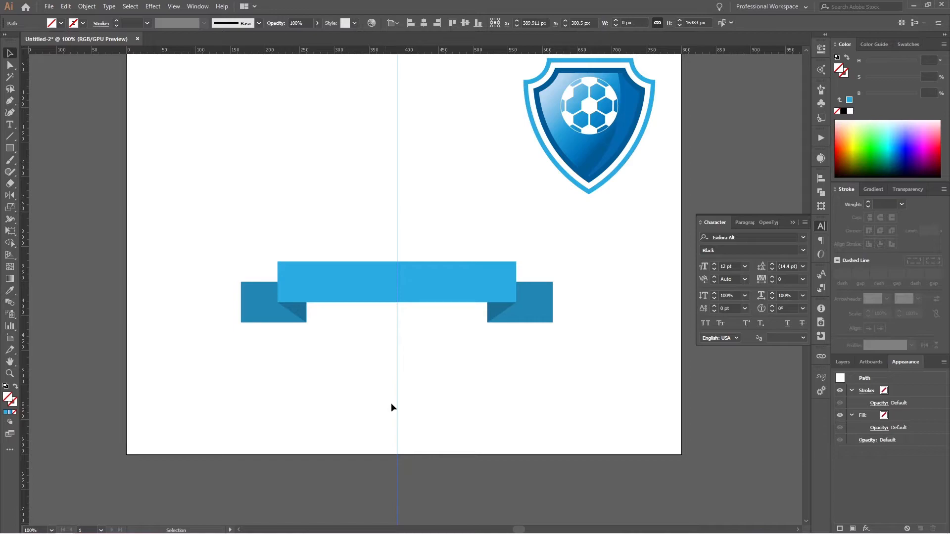
key("Delete")
key("ctrl+r")
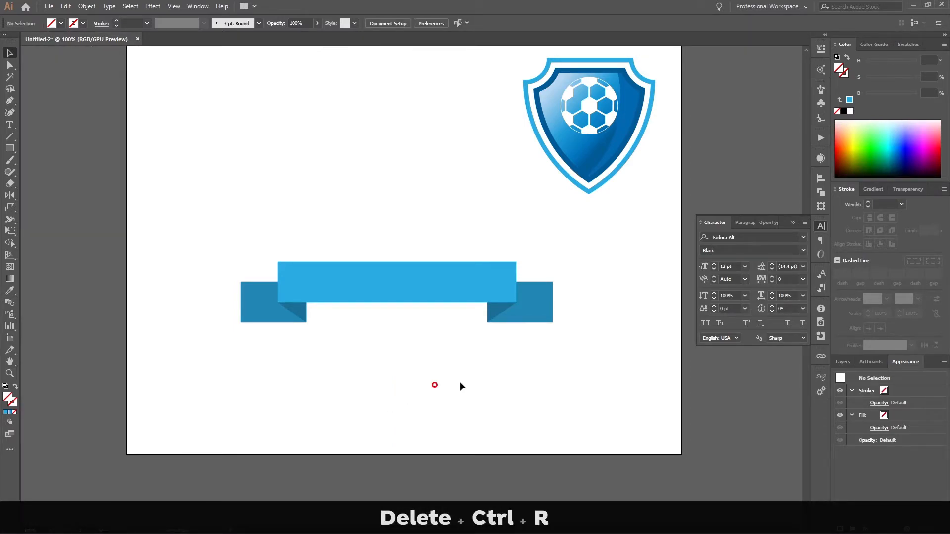
left_click_drag(608, 248, 230, 363)
left_click(318, 384)
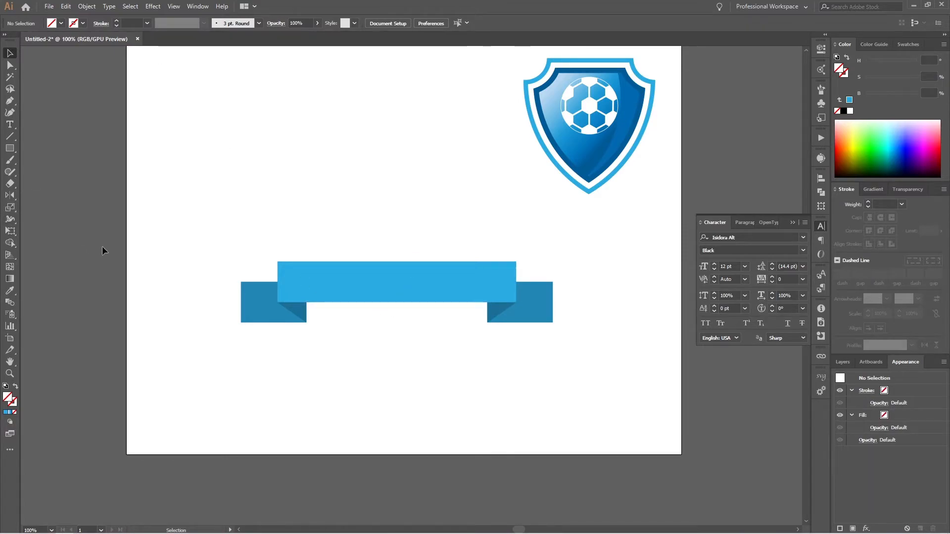
Step: Add the text "FOOTBALL CLUB" above the banner in Isidora Alt Black
key("t")
left_click(288, 202)
type("F")
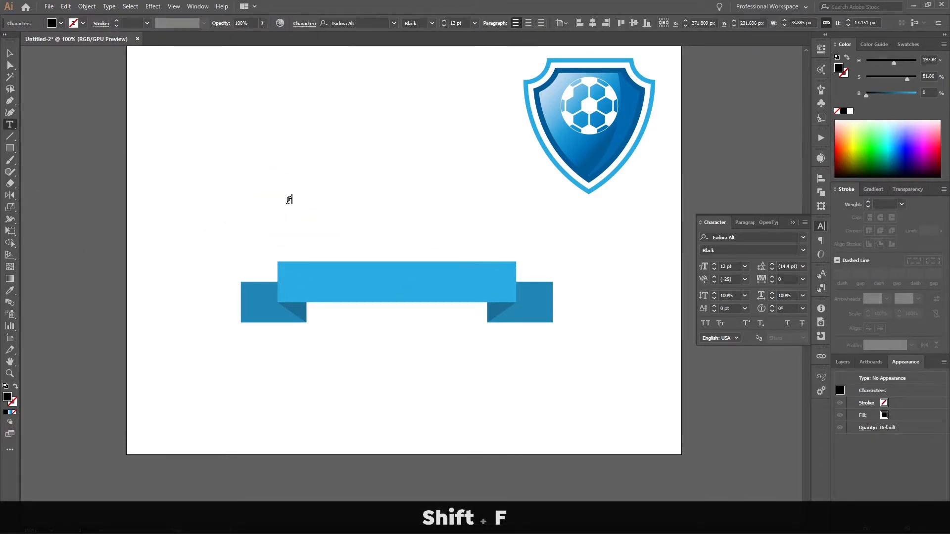
type("OOTBAL")
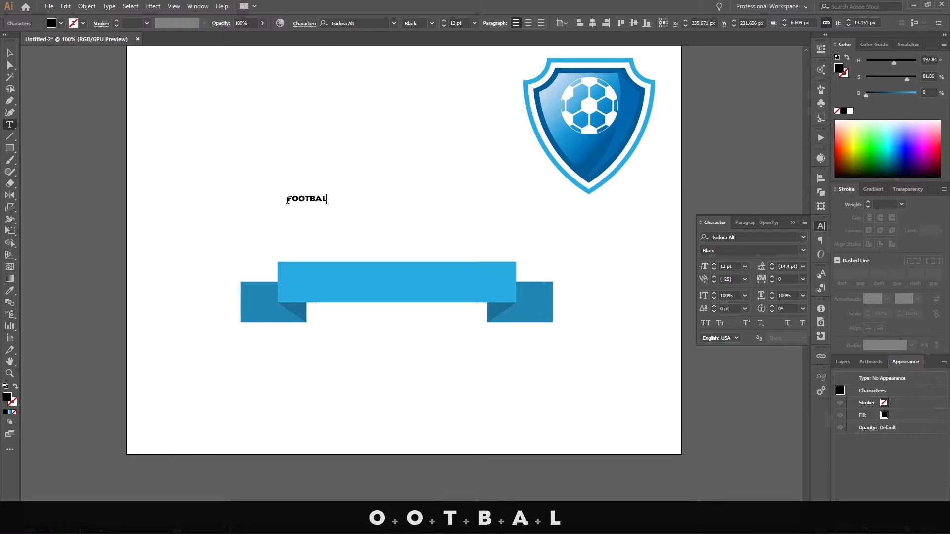
type("L CLUB")
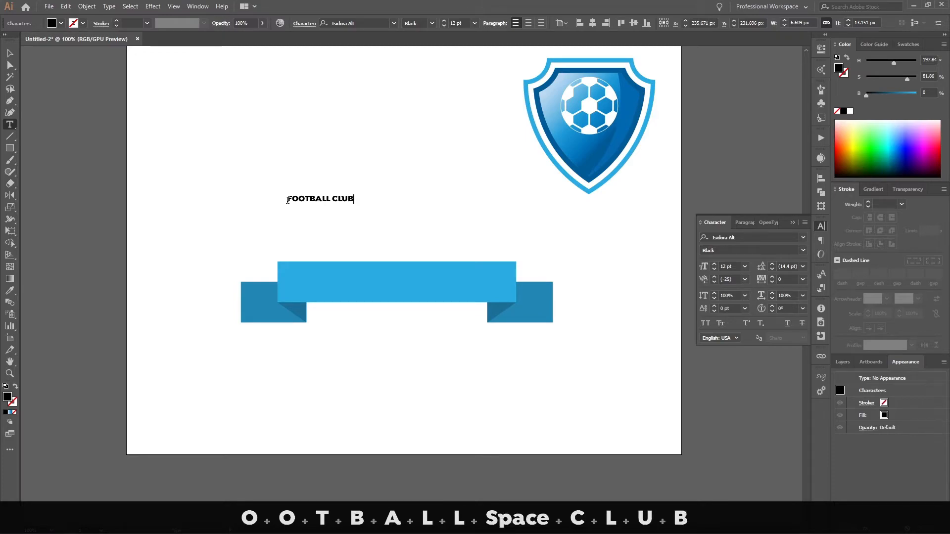
key("Escape")
Step: Move the "FOOTBALL CLUB" text onto the long rectangle and enlarge it to about 37 pt
left_click_drag(354, 205, 460, 280)
left_click_drag(517, 266, 462, 283)
left_click(536, 263)
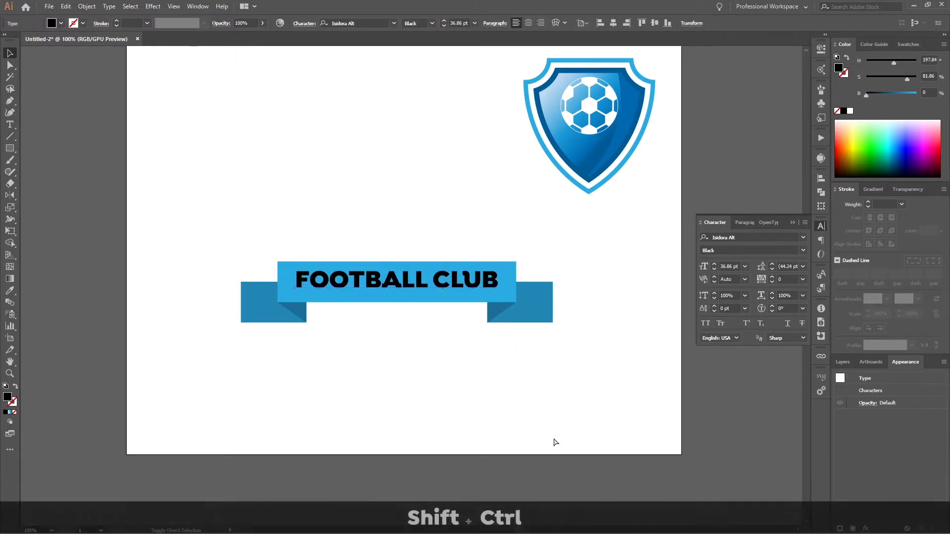
Step: Convert the "FOOTBALL CLUB" text to outlines and fill it with white
key("ctrl+shift+o")
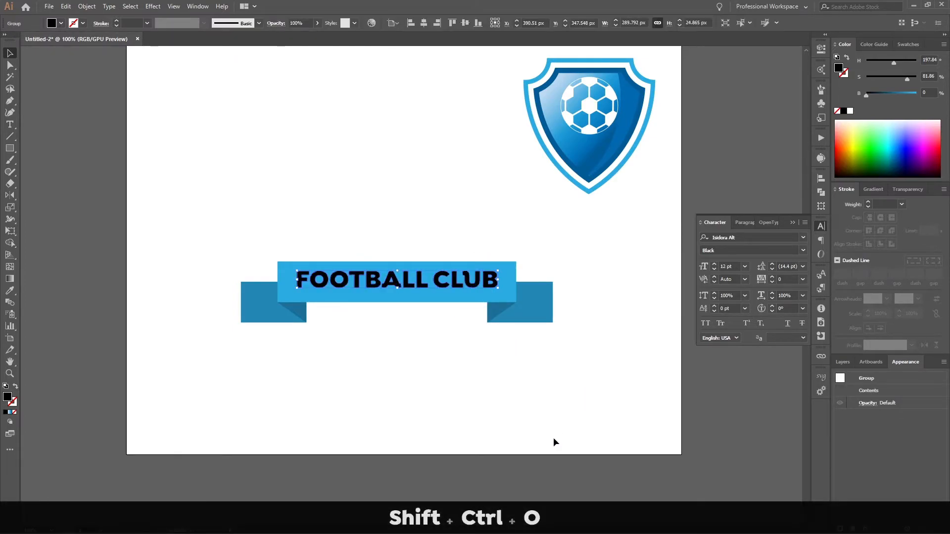
left_click(910, 47)
left_click(849, 77)
left_click(516, 221)
Step: Align the lettering and the long light blue rectangle by their vertical centres
left_click_drag(521, 226, 395, 304)
left_click(394, 370)
left_click(378, 300)
left_click_drag(378, 233, 410, 317)
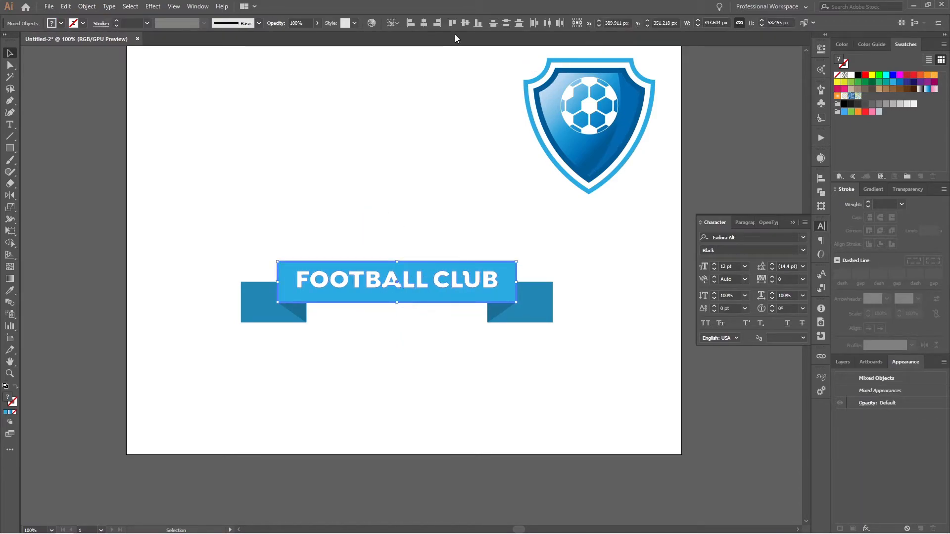
left_click(465, 23)
left_click(425, 132)
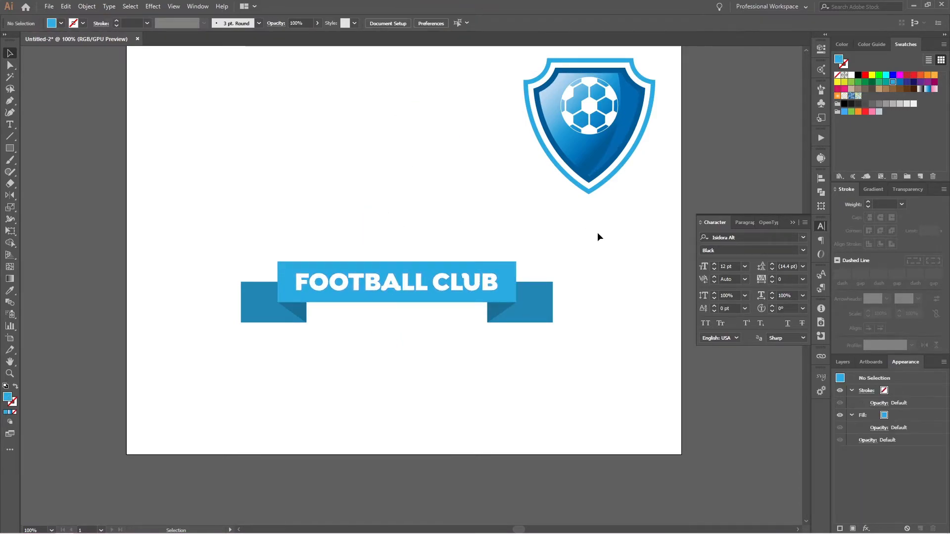
Step: Group the lettering and all the ribbon pieces into one banner
left_click_drag(626, 233, 176, 363)
key("ctrl+g")
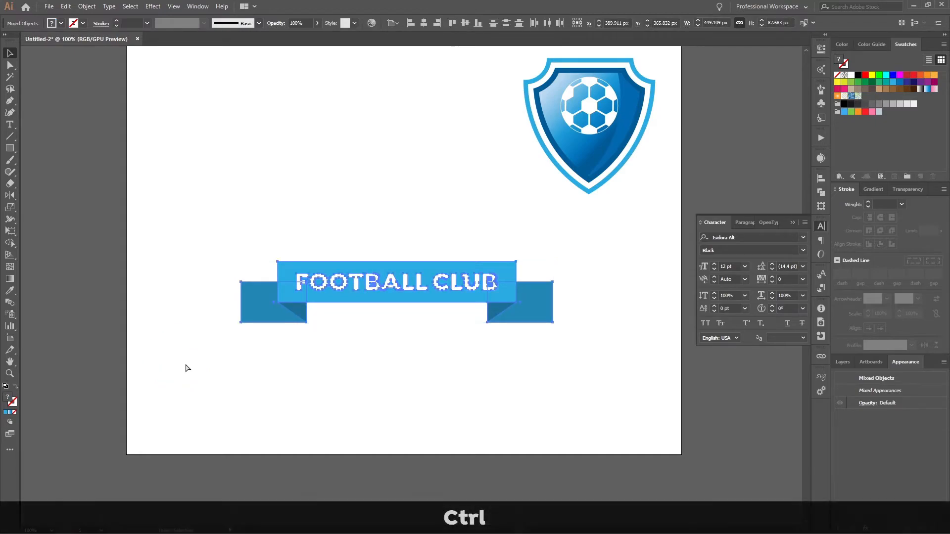
left_click(349, 379)
Step: Place a copy of the banner across the shield's lower half and move the original banner off the artboard's upper-left corner
scroll(347, 380, "down", 1)
left_click_drag(418, 307, 508, 252)
left_click_drag(464, 225, 170, 117)
left_click(568, 232)
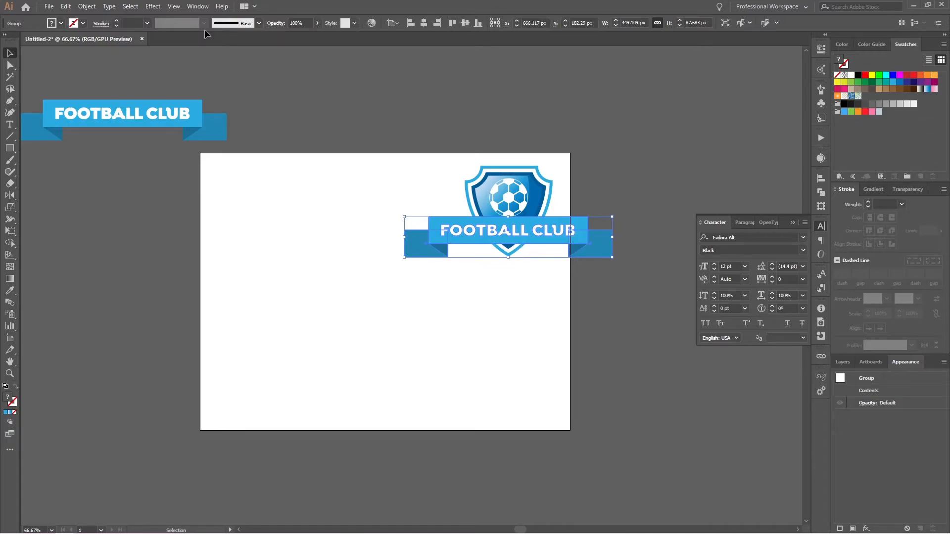
Step: Scale the banner on the shield down to about 332 px wide and move the whole logo to the artboard's centre
left_click_drag(612, 257, 585, 251)
left_click_drag(625, 169, 369, 287)
scroll(390, 291, "up", 3)
Step: Apply a horizontal Arc warp with a bend of about 31% to the banner
left_click(382, 324)
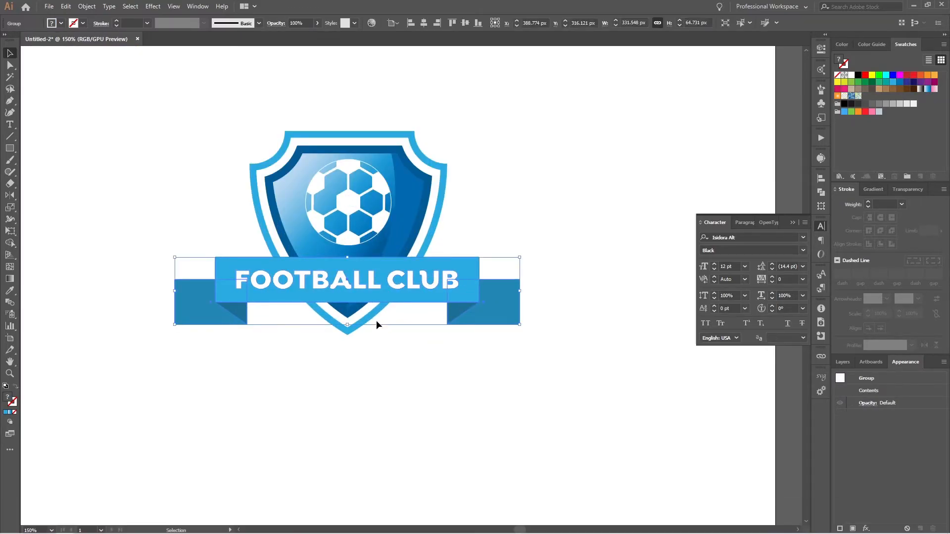
left_click(152, 5)
mouse_move(208, 134)
left_click(289, 136)
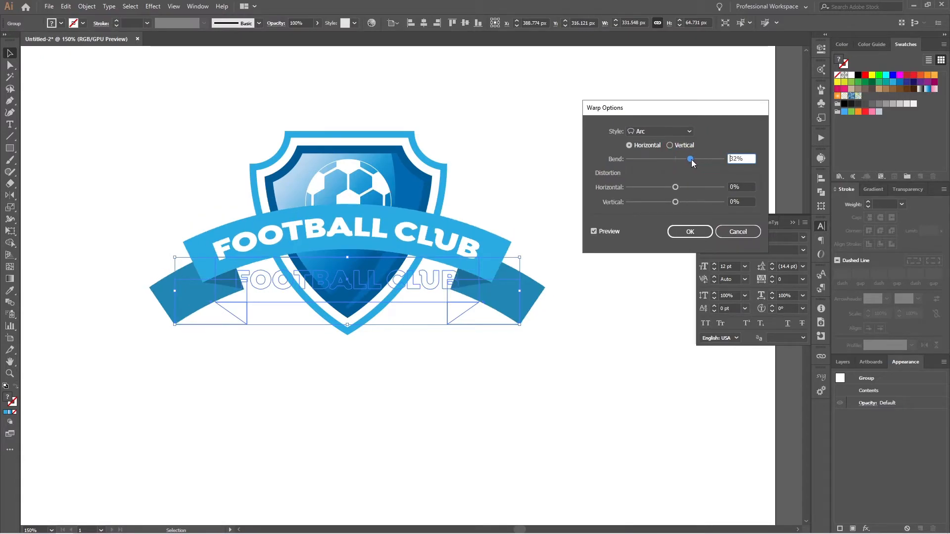
left_click_drag(691, 163, 691, 163)
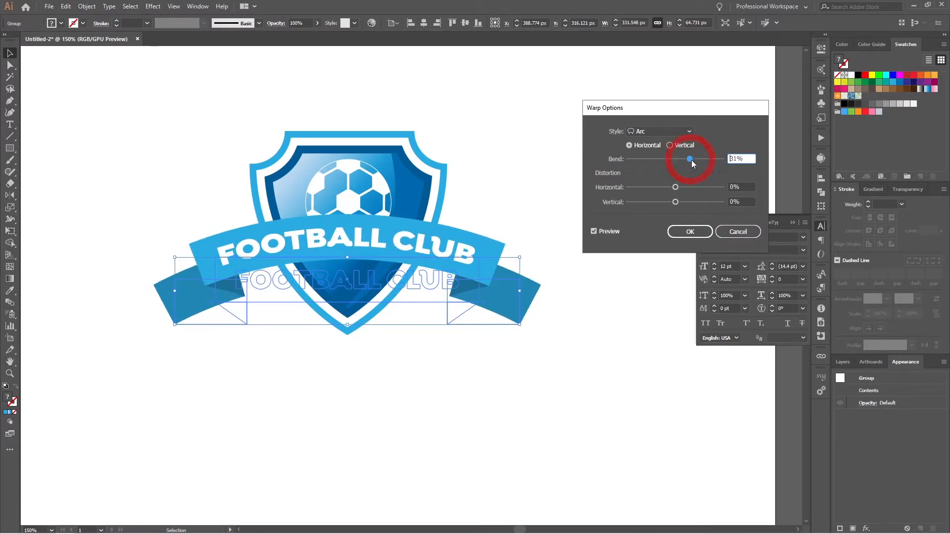
left_click(690, 231)
Step: Align the shield, ball and banner by their horizontal centres and shift the banner slightly lower
left_click(576, 322)
left_click_drag(559, 215, 202, 411)
left_click(351, 328)
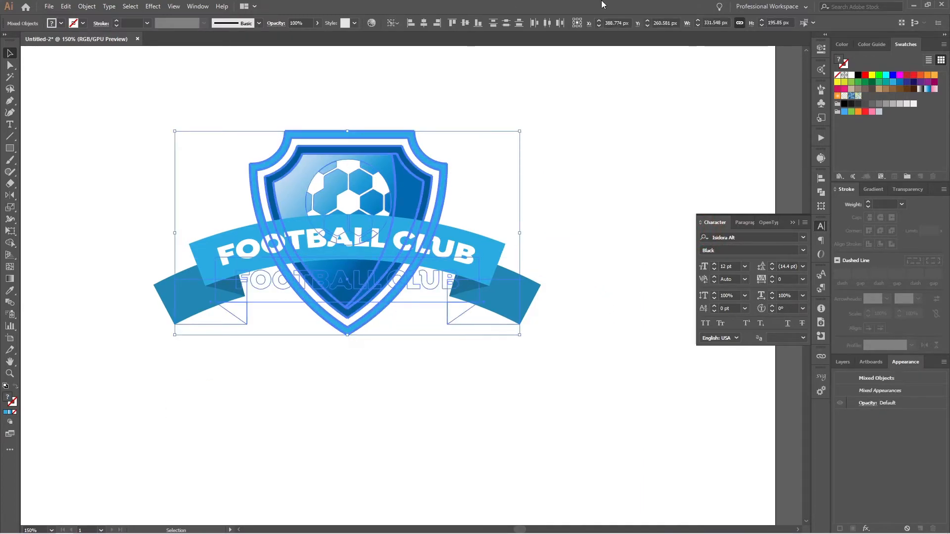
left_click(423, 23)
left_click(643, 159)
left_click_drag(473, 263, 474, 265)
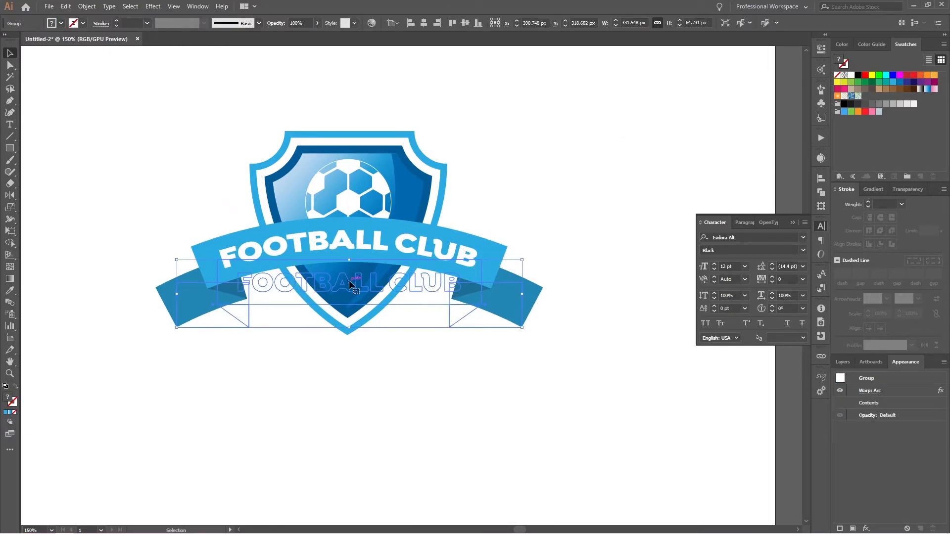
Step: Expand the appearance of the arc-warped banner
left_click(86, 6)
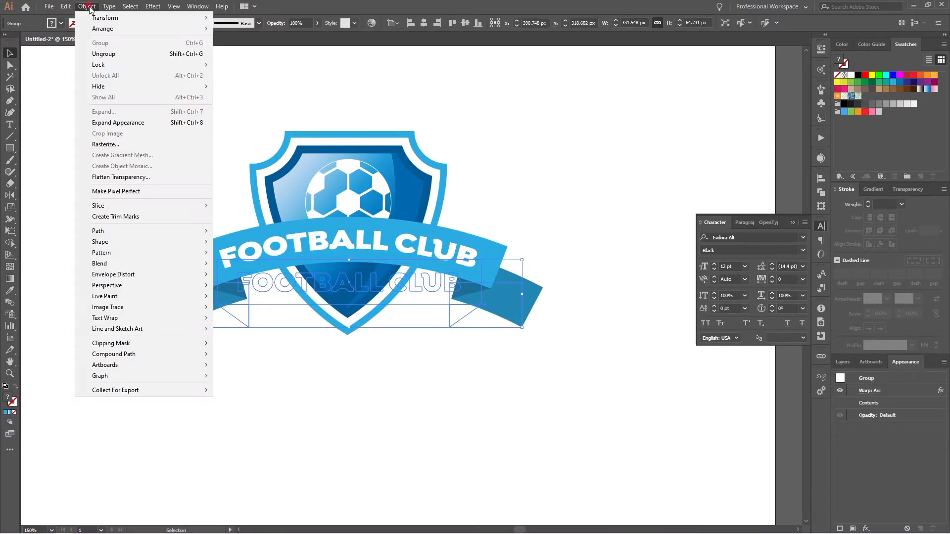
left_click(119, 124)
left_click(396, 333)
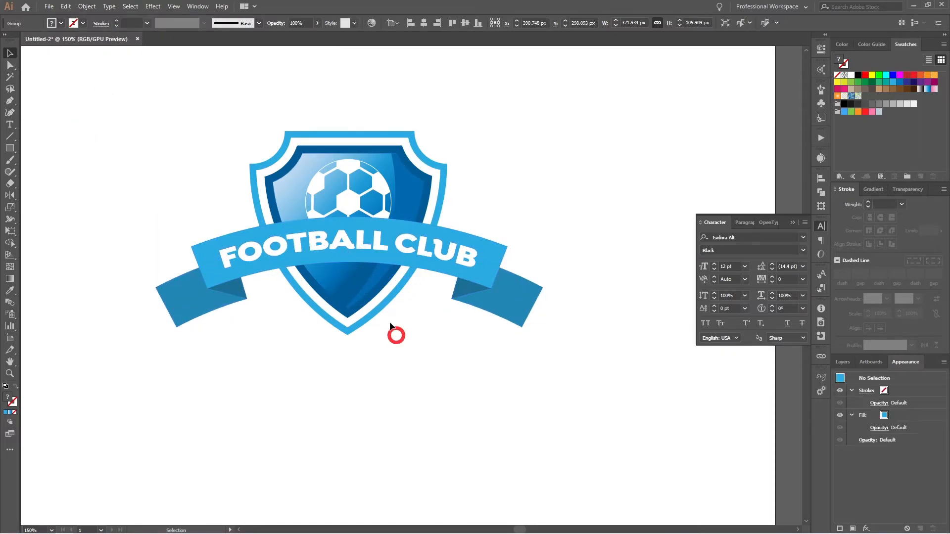
Step: Nudge the curved banner slightly further down on the shield in small increments
left_click(451, 260)
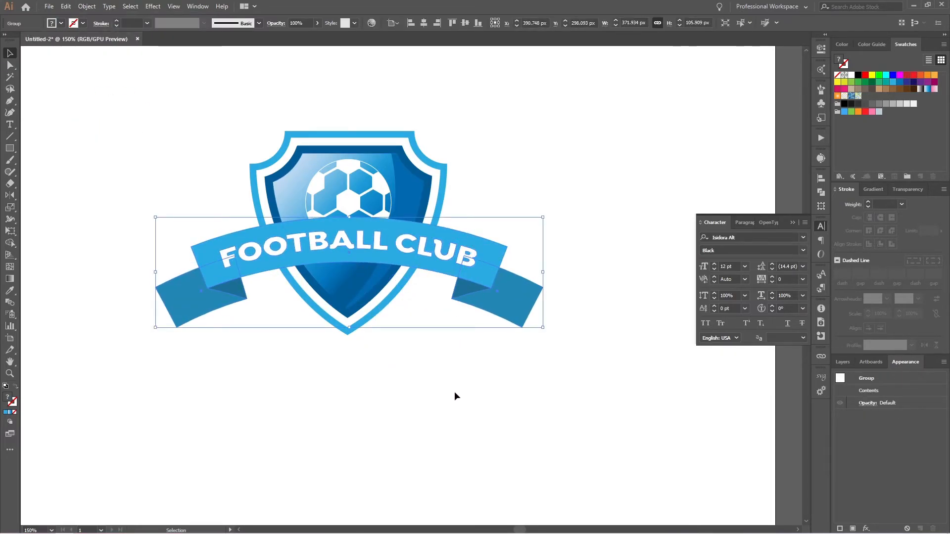
key("Down")
key("Down")
key("Down")
key("Down")
key("Up")
key("Down")
key("Down")
key("Up")
key("Up")
key("Up")
key("Down")
left_click(460, 415)
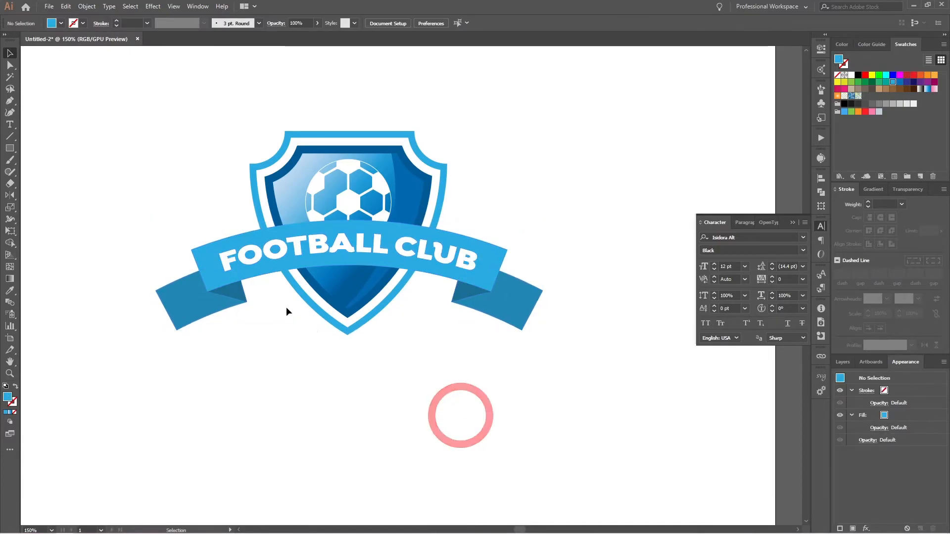
Step: Draw a five-pointed star about 21 px wide below the banner in the shield's lower tip and fill it white
scroll(312, 301, "up", 3, "alt")
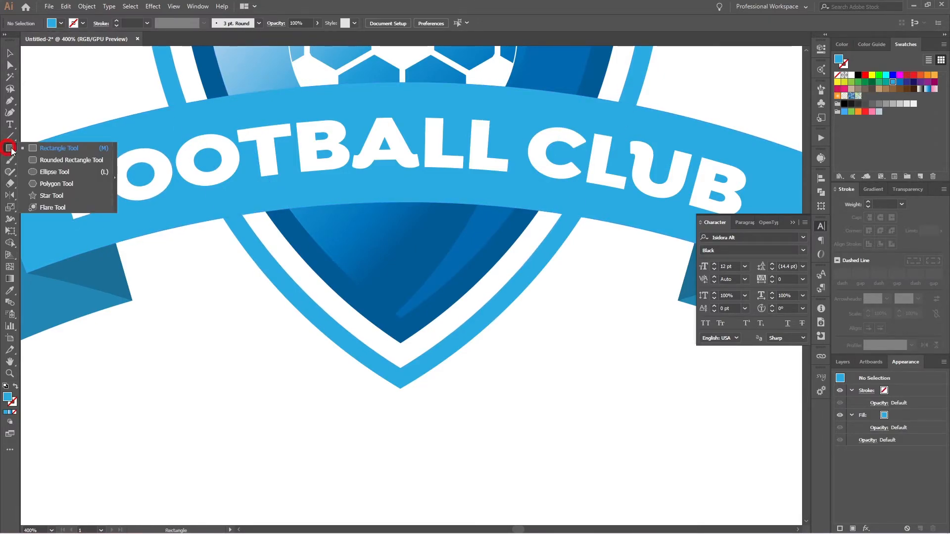
left_click(50, 195)
left_click_drag(405, 261, 418, 285)
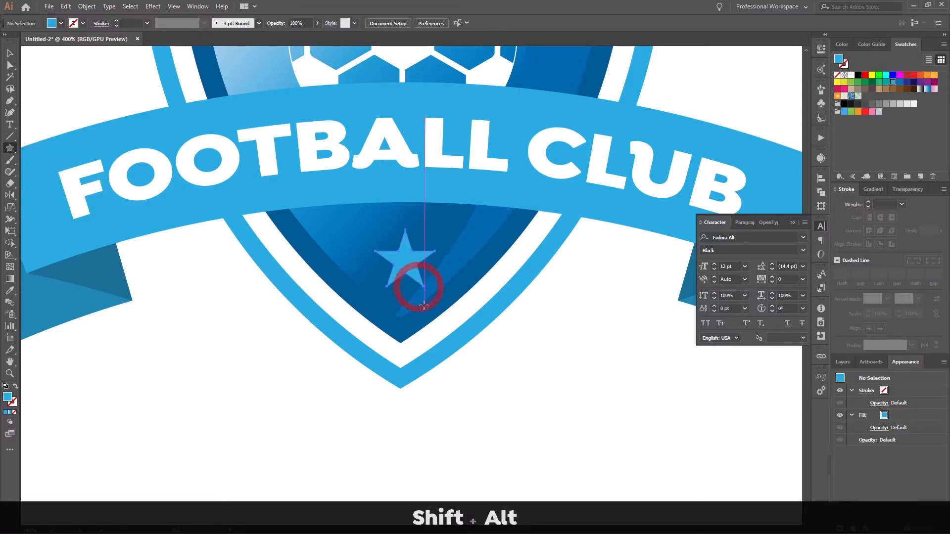
left_click(854, 76)
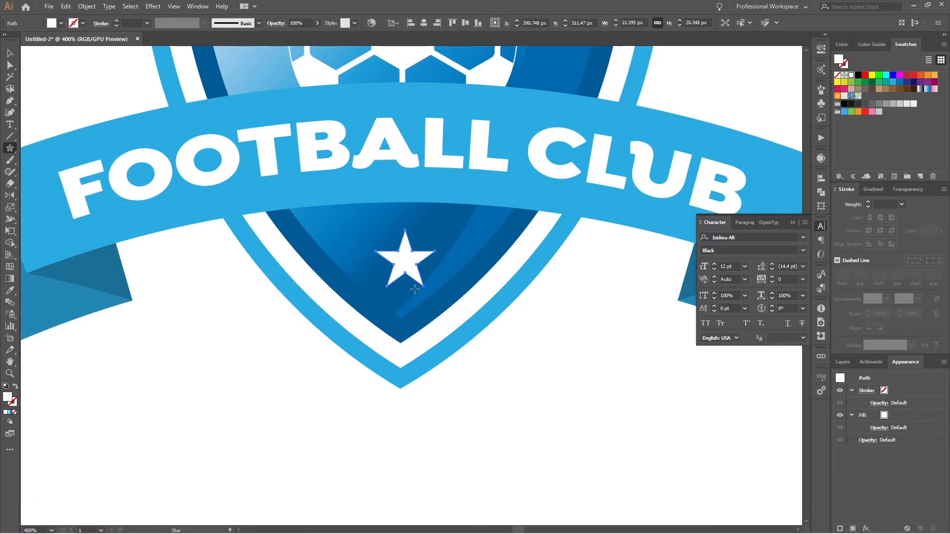
Step: Move the star slightly lower and centre it horizontally with the shield
key("v")
left_click_drag(404, 262, 404, 273)
left_click(418, 368, "shift")
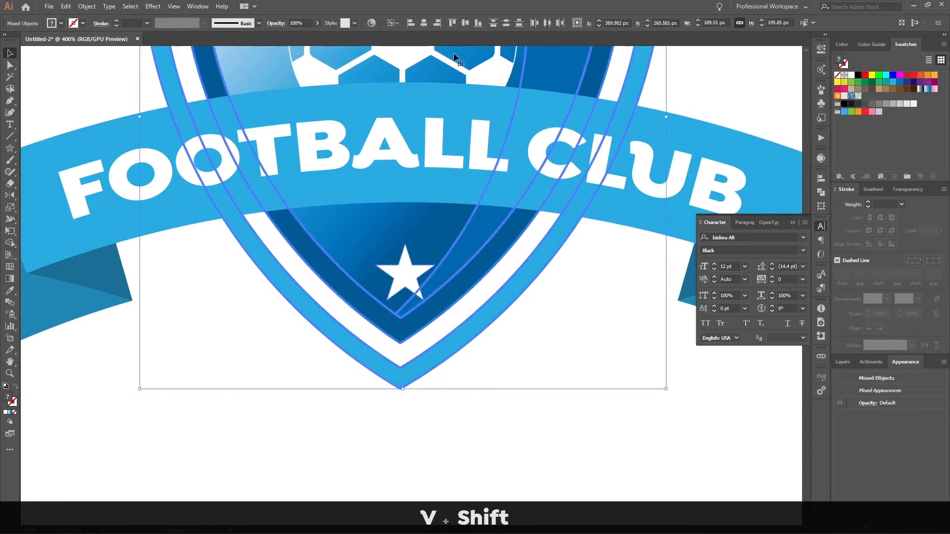
left_click(422, 23)
left_click(455, 377)
Step: Add a smaller star about 10 px wide above each side of the large star, group the pair and centre it horizontally with the large star
left_click(411, 277)
left_click_drag(411, 277, 341, 242)
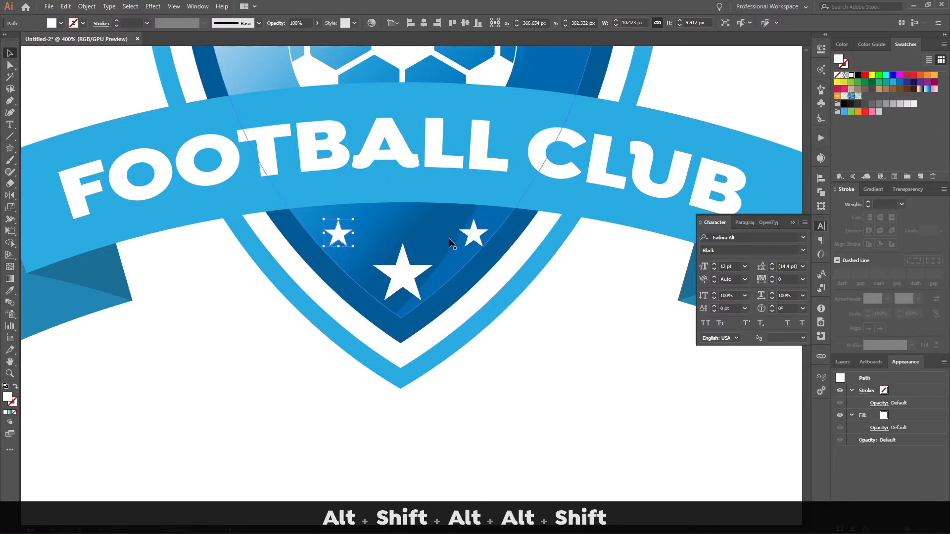
left_click(475, 234, "shift")
key("ctrl+g")
left_click(408, 275, "shift")
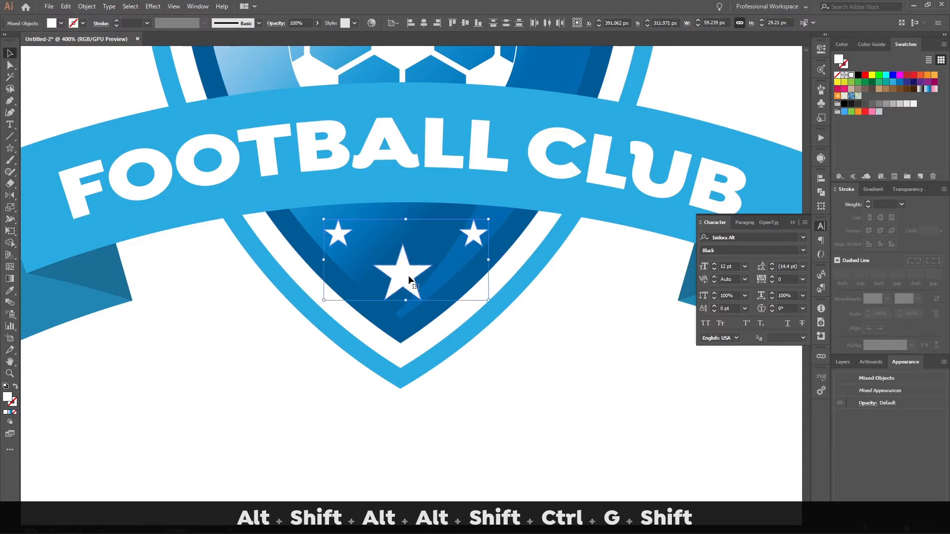
left_click(424, 24)
left_click(554, 364)
Step: Create an art brush from the flat "FOOTBALL CLUB" banner beside the artboard, with the Tints colorization method
scroll(554, 365, "down", 2)
scroll(554, 361, "down", 2)
scroll(573, 356, "right", 2)
scroll(587, 331, "down", 1)
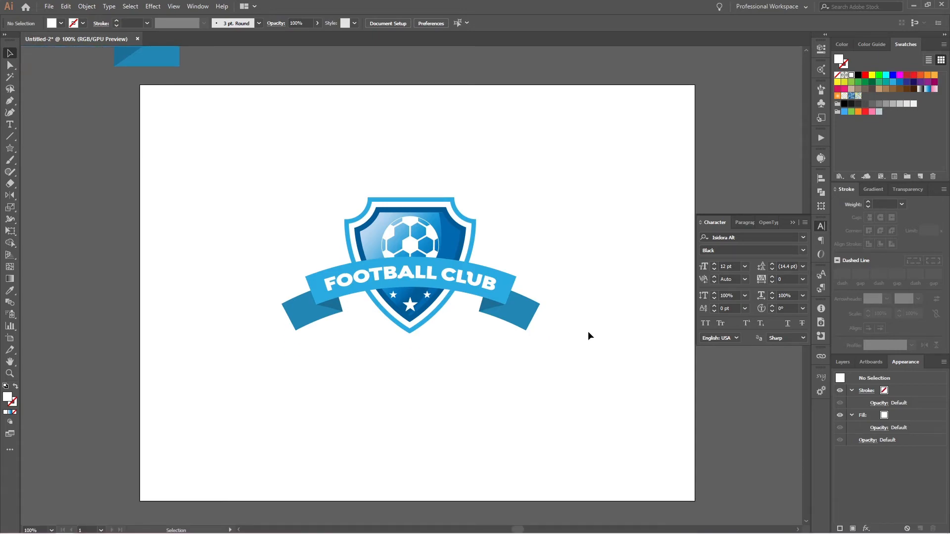
scroll(587, 331, "down", 2)
scroll(587, 331, "right", 1)
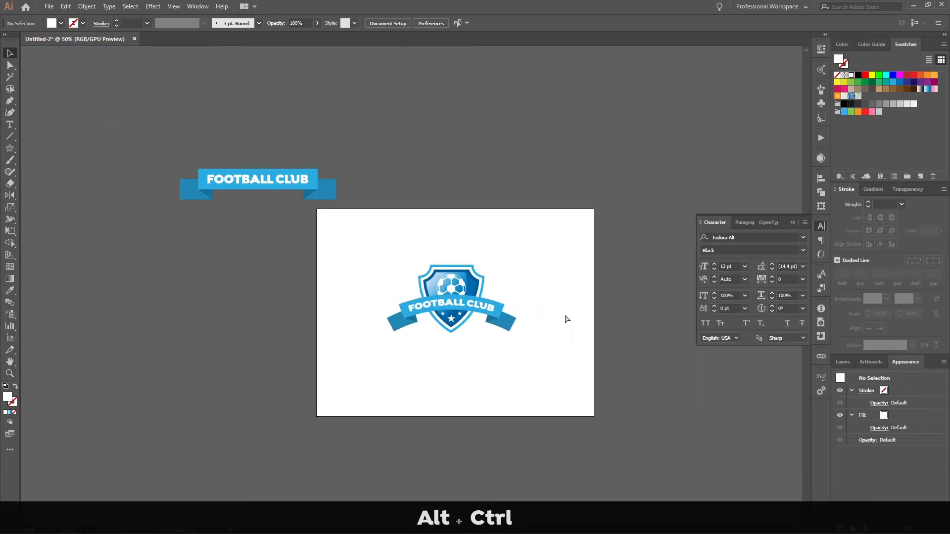
left_click(318, 189)
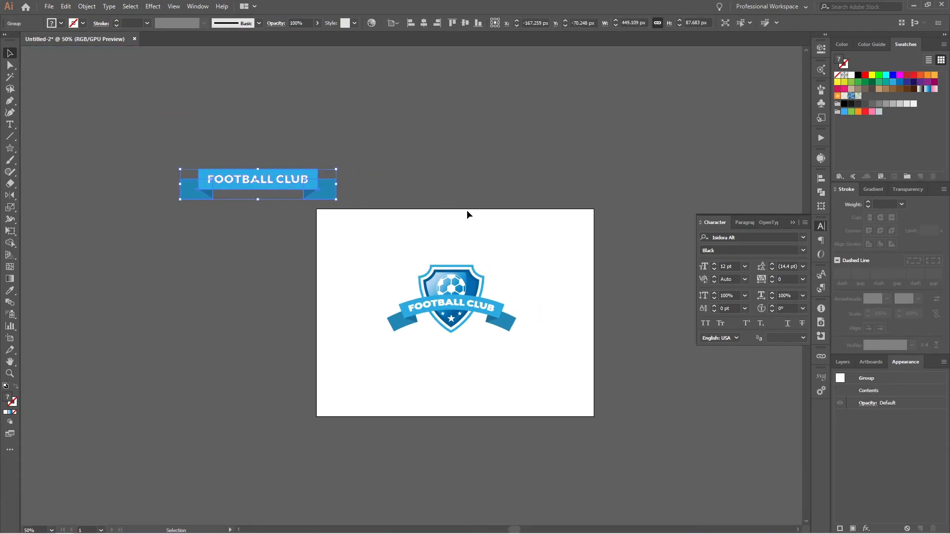
left_click(820, 91)
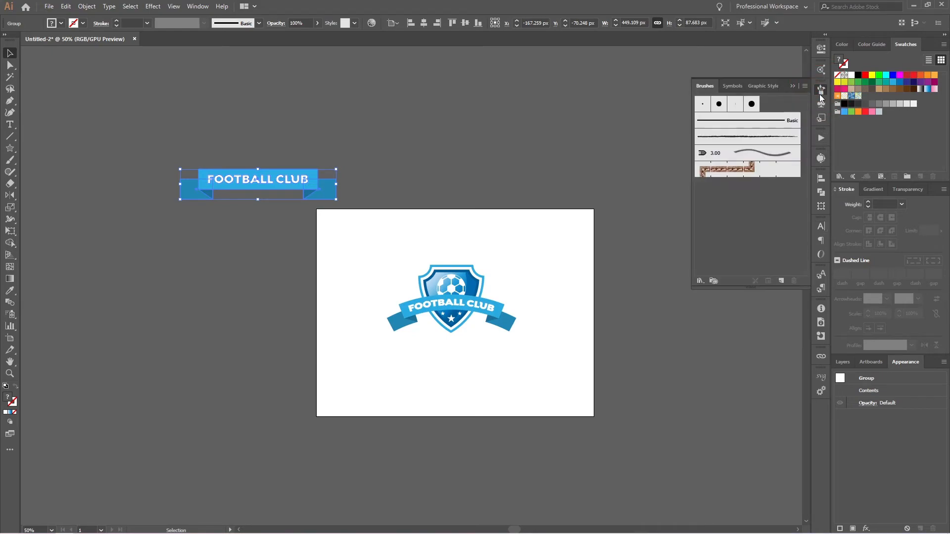
mouse_move(273, 182)
left_mouse_down()
mouse_move(749, 182)
mouse_move(755, 197)
left_mouse_up()
left_click(448, 339)
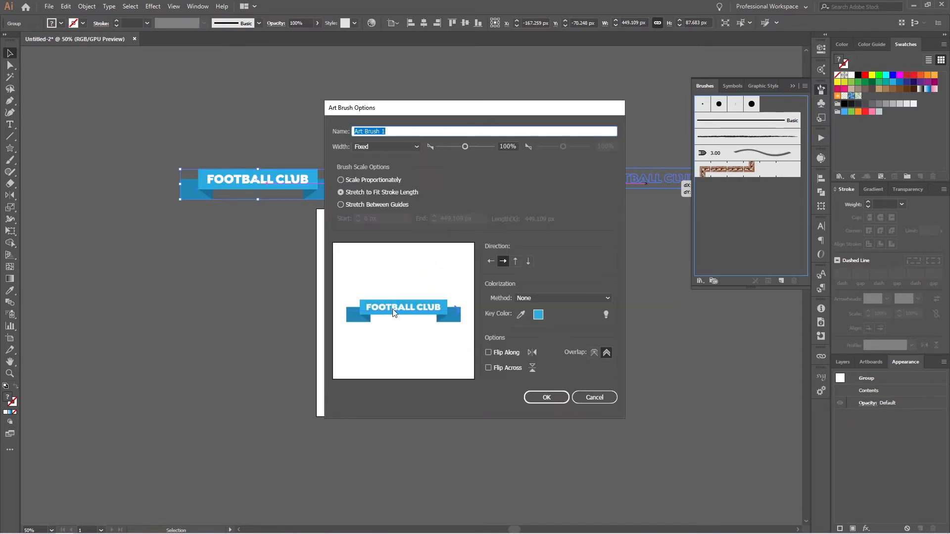
left_click(562, 299)
left_click(550, 320)
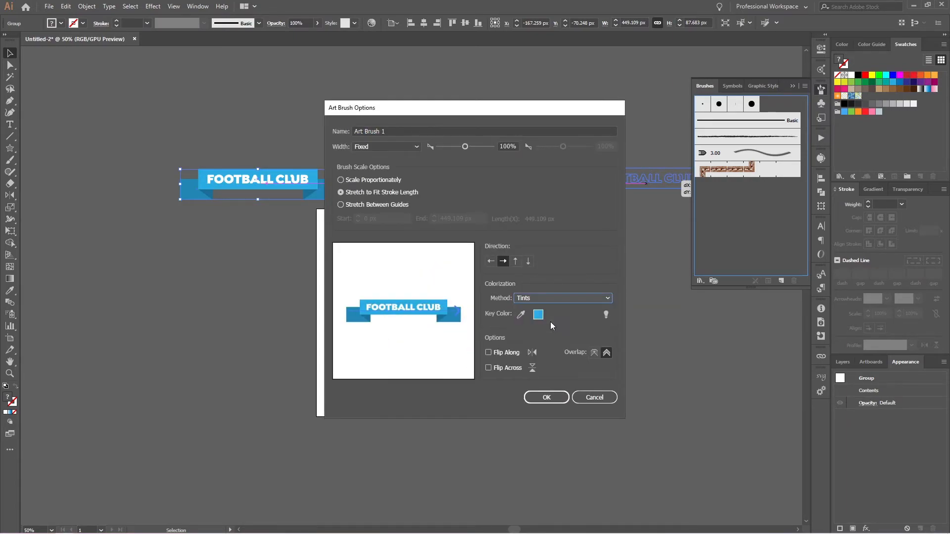
left_click(546, 398)
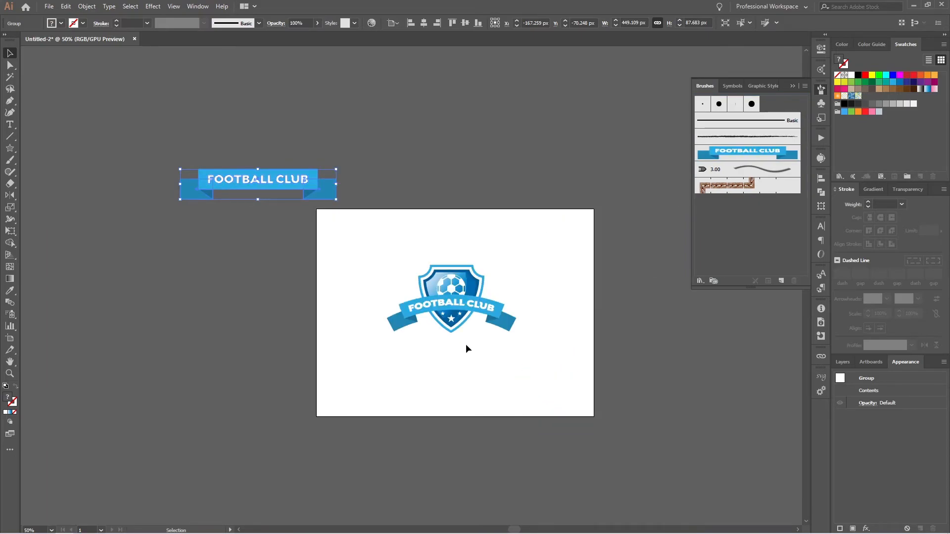
Step: Try the banner art brush on a wavy Pen path below the logo and delete the path
left_click(452, 346)
key("p")
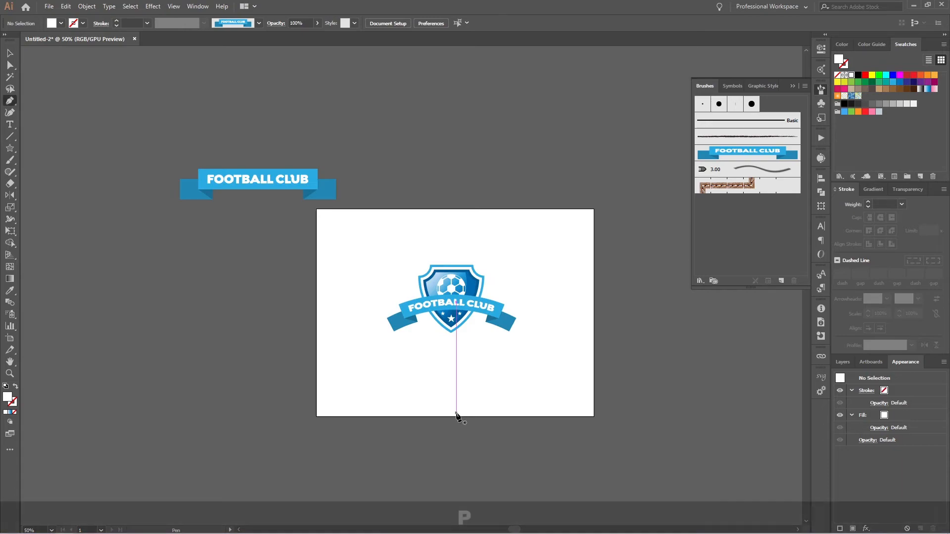
scroll(458, 413, "up", 3)
left_click_drag(465, 381, 334, 354)
left_click(127, 282)
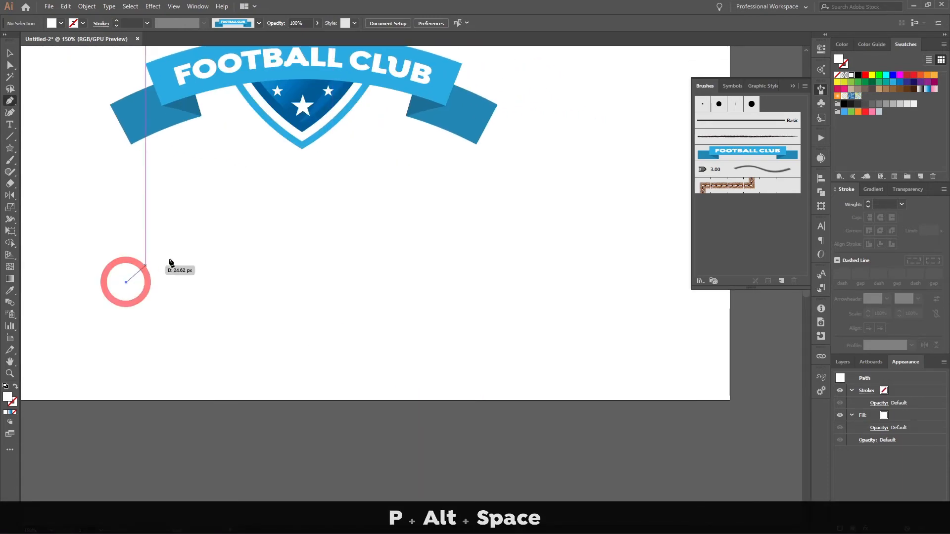
left_click_drag(387, 220, 460, 253)
left_click_drag(577, 316, 640, 288)
key("v")
left_click(741, 156)
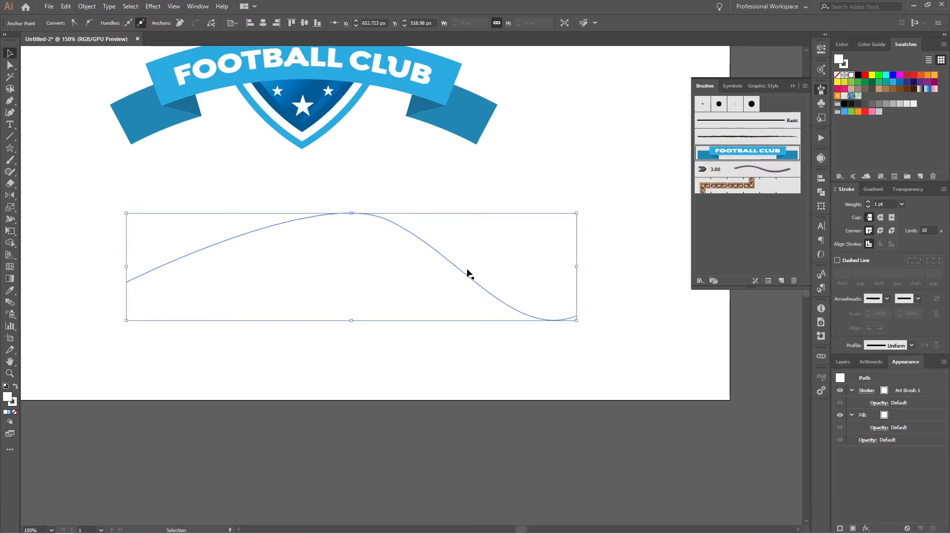
key("Delete")
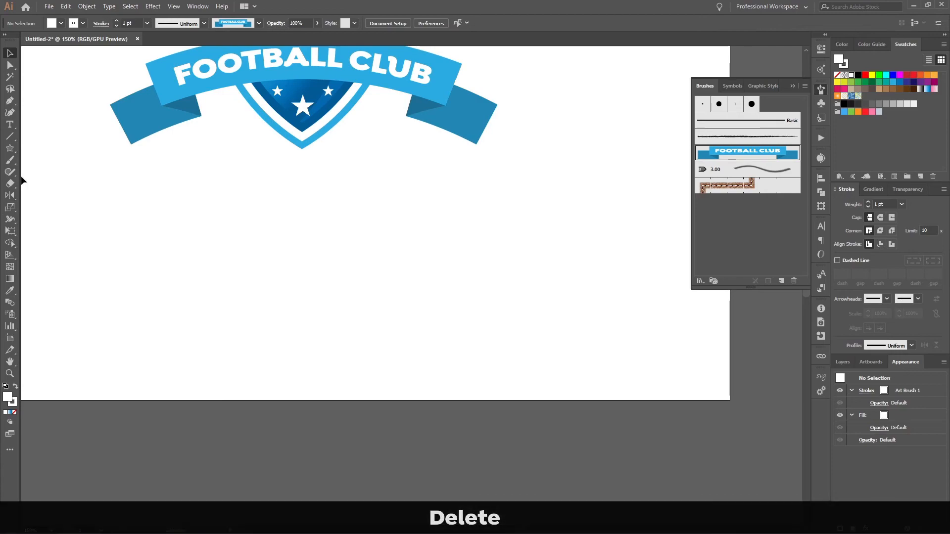
Step: Paint a wavy stroke about 390 px wide below the logo with the Paintbrush and check the banner art brush's options
left_click(8, 160)
left_click_drag(267, 228, 534, 229)
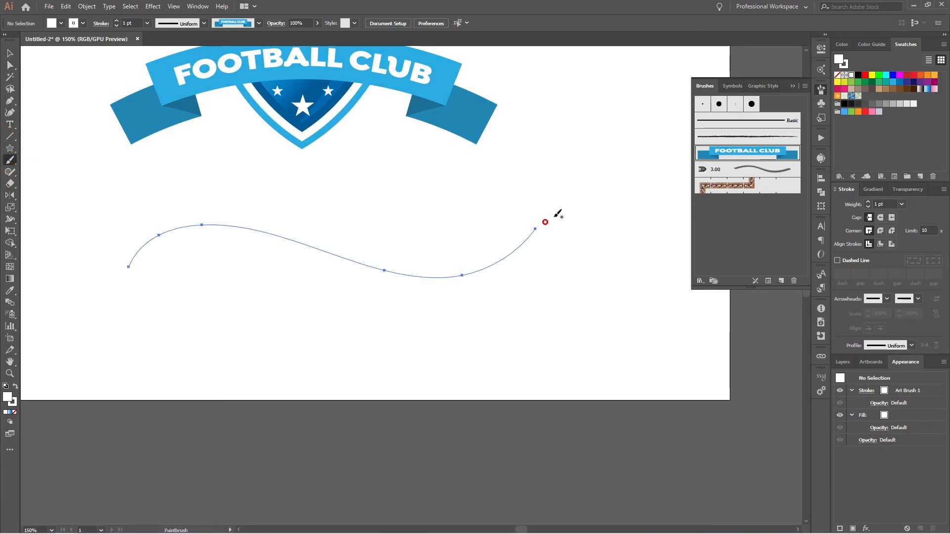
double_click(733, 153)
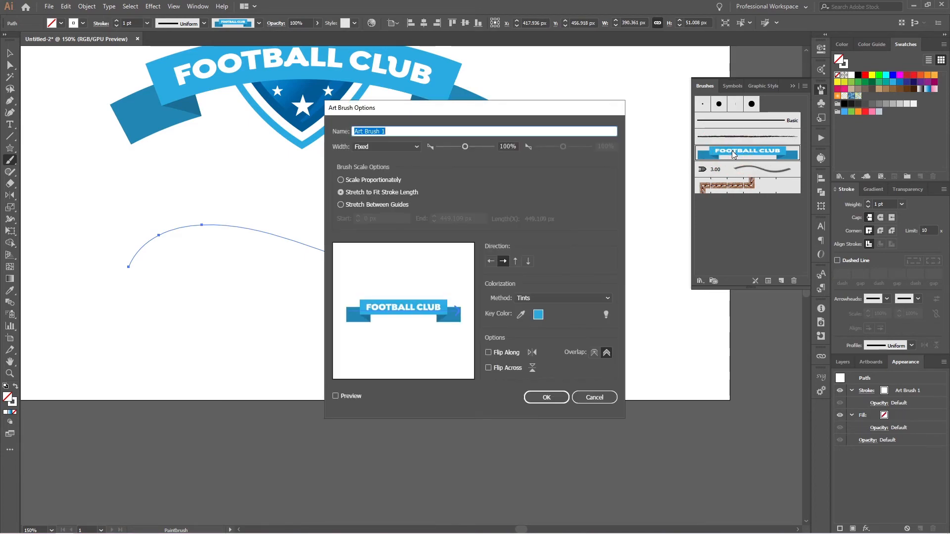
left_click(545, 398)
key("v")
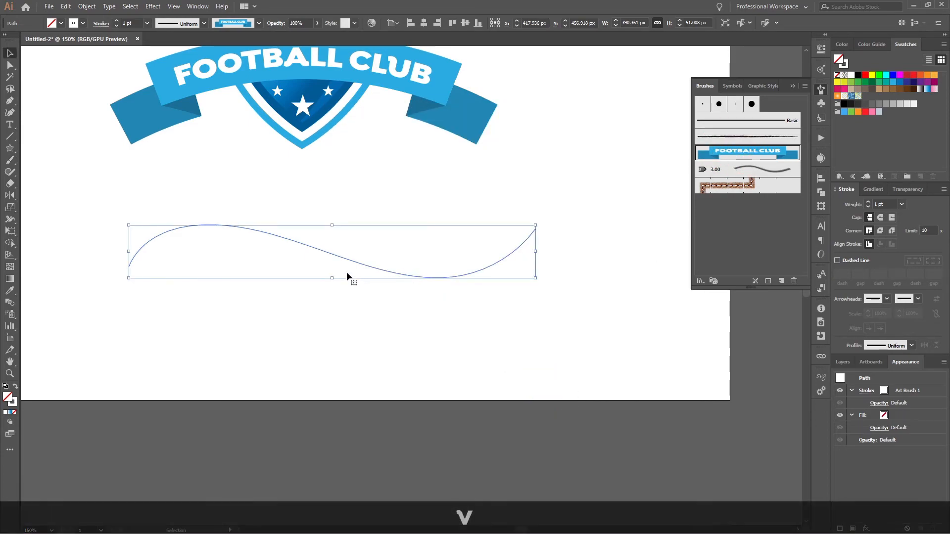
left_click(230, 22)
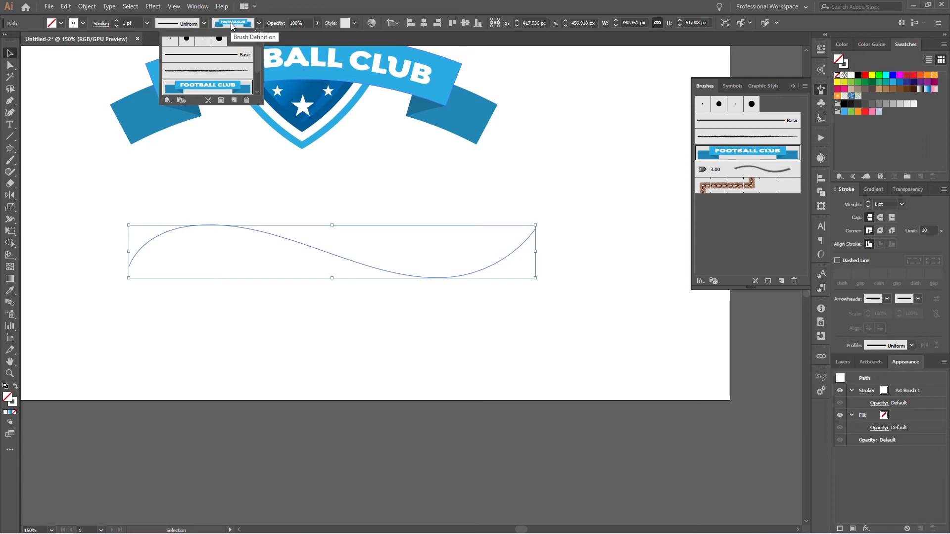
left_click(212, 87)
double_click(213, 87)
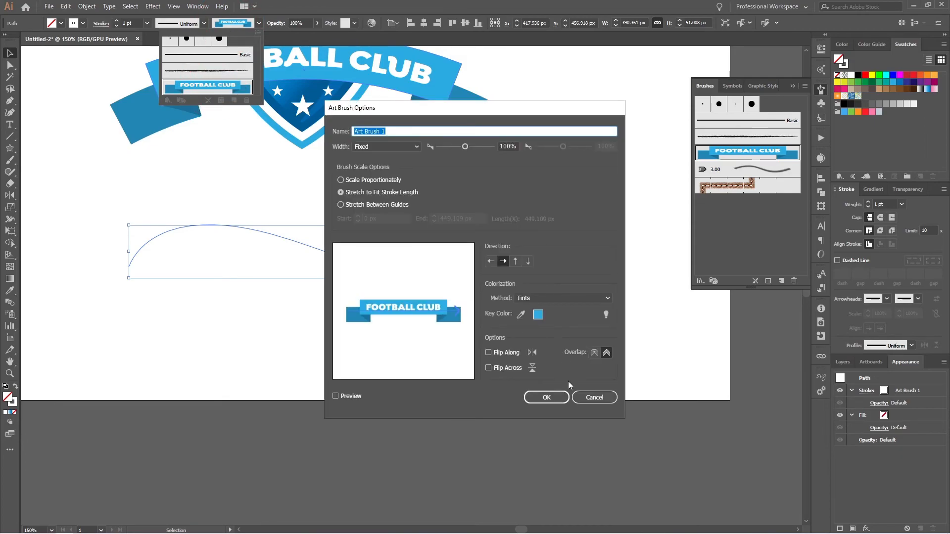
left_click(555, 394)
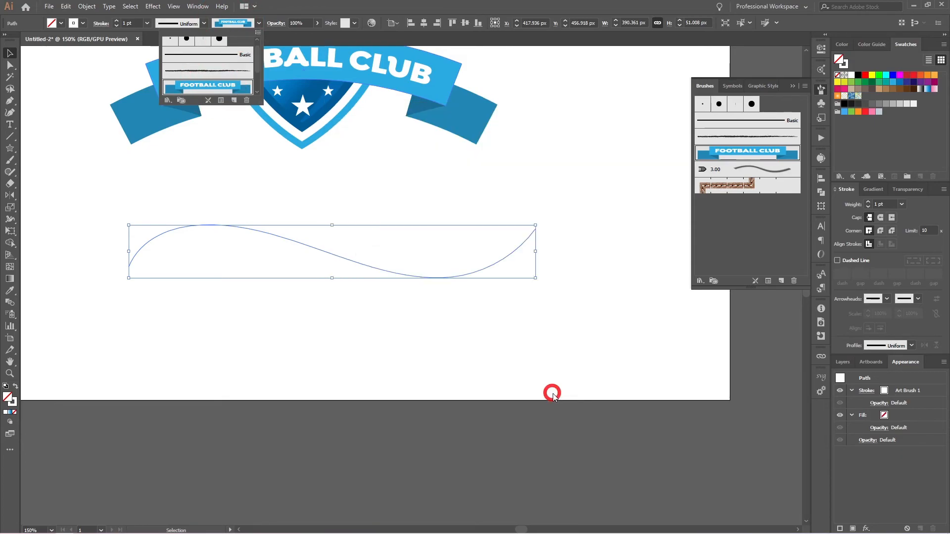
left_click(438, 314)
scroll(393, 272, "down", 2)
left_click(392, 267)
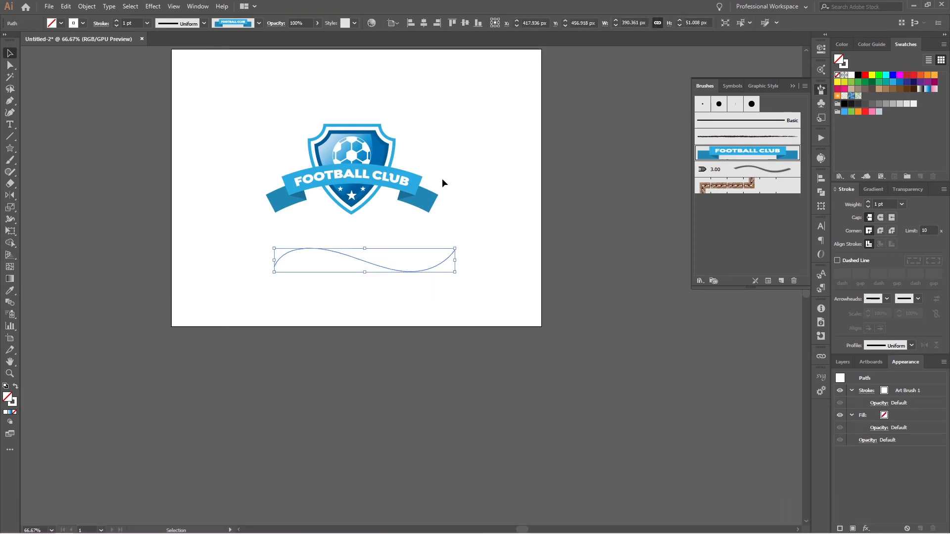
Step: Swap the wavy path's fill and stroke and try the Charcoal - Pencil brush on it
key("shift+x")
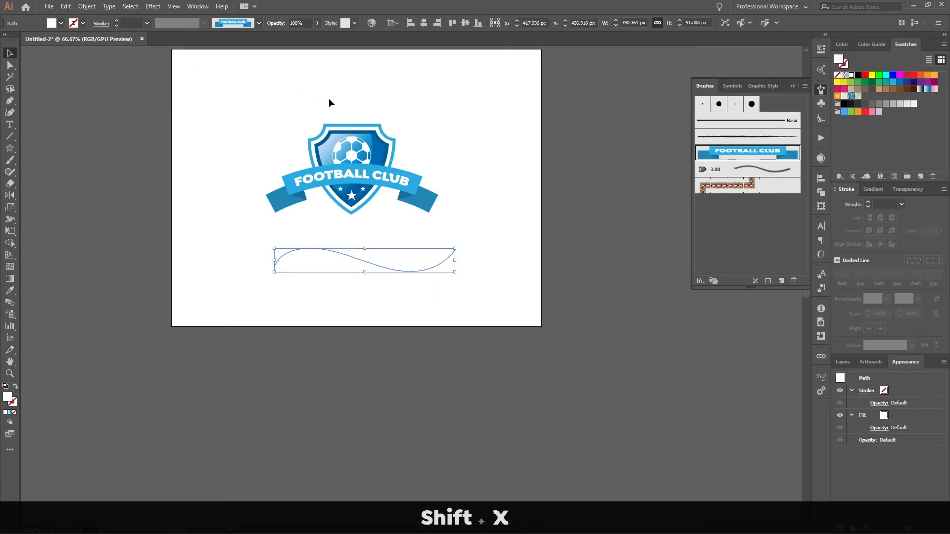
left_click(745, 137)
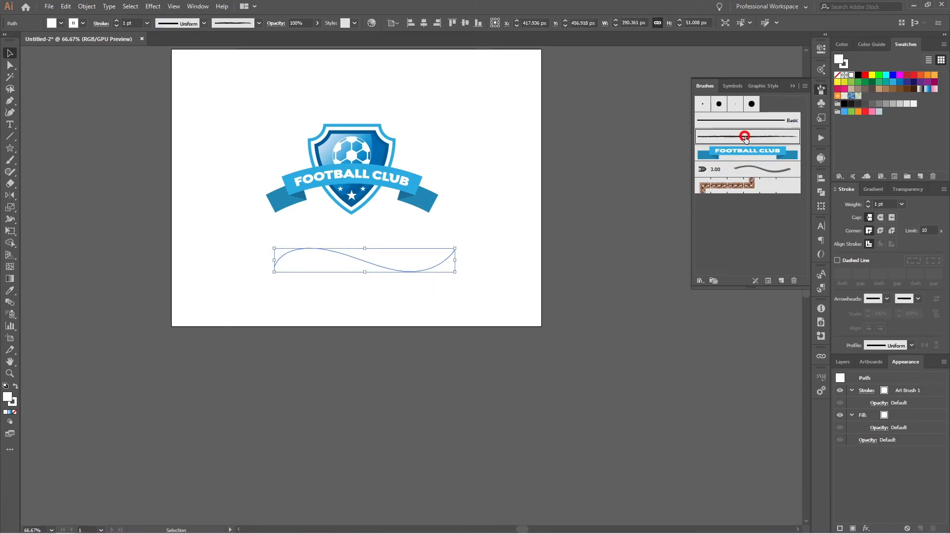
left_click(496, 235)
left_click(435, 265)
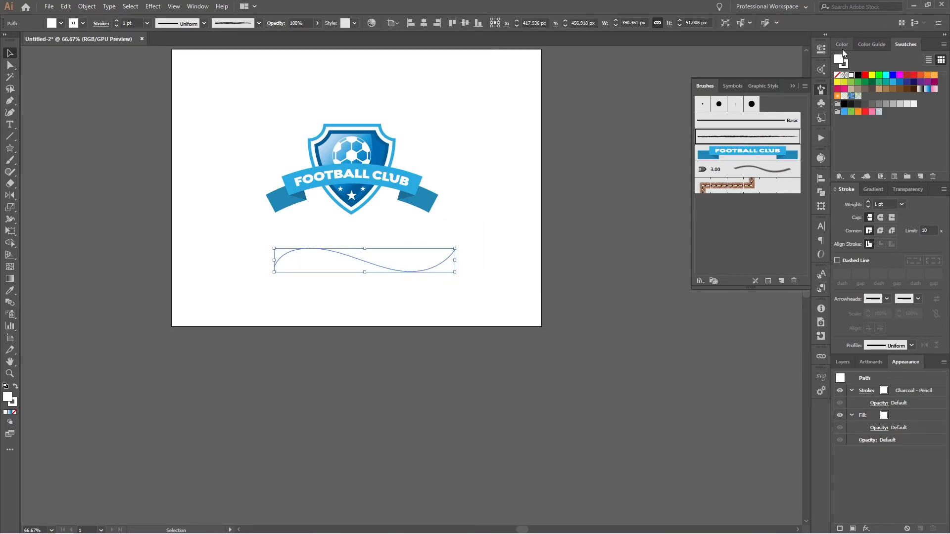
Step: Set the wavy path's stroke colour to light blue and apply the banner art brush
left_click(846, 63)
left_click(893, 82)
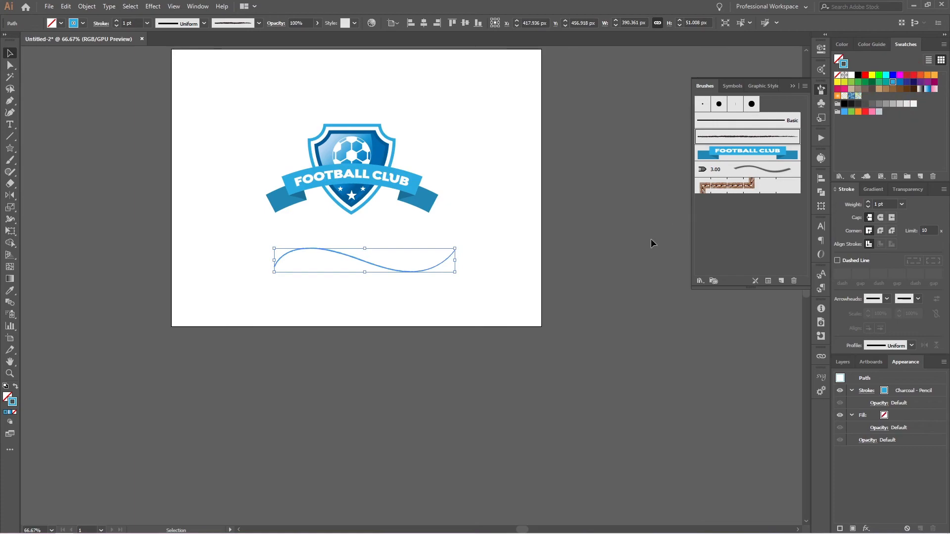
left_click(767, 151)
left_click(533, 264)
Step: Try a dark blue stroke colour on the wavy banner and recolour it cyan
scroll(391, 285, "up", 2)
left_click(449, 255)
left_click(906, 83)
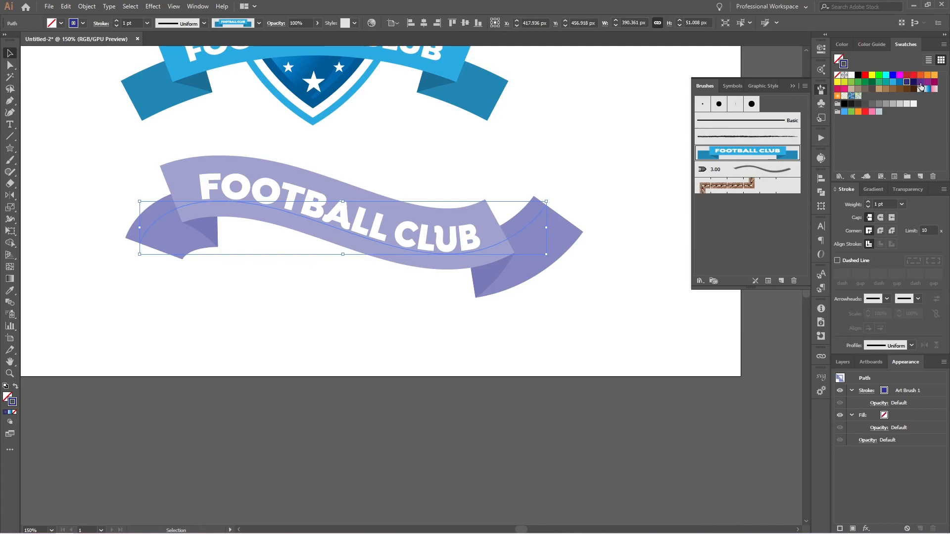
left_click(892, 76)
left_click(886, 75)
left_click(647, 227)
Step: Draw a second wavy path below the cyan banner with the Pen tool and apply the banner art brush to it
scroll(310, 255, "down", 1)
key("p")
left_click(174, 312)
left_click_drag(294, 305, 380, 321)
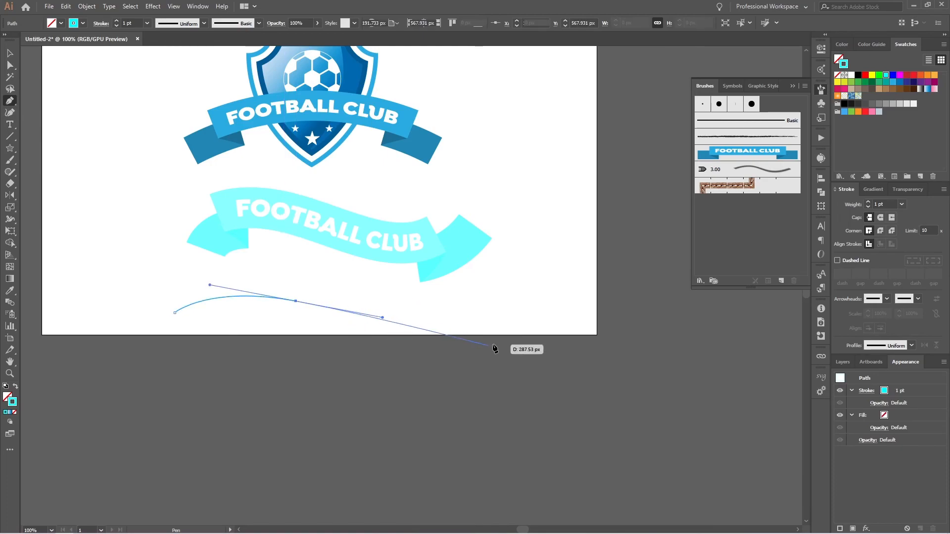
left_click_drag(493, 345, 555, 311)
key("v")
left_click(752, 153)
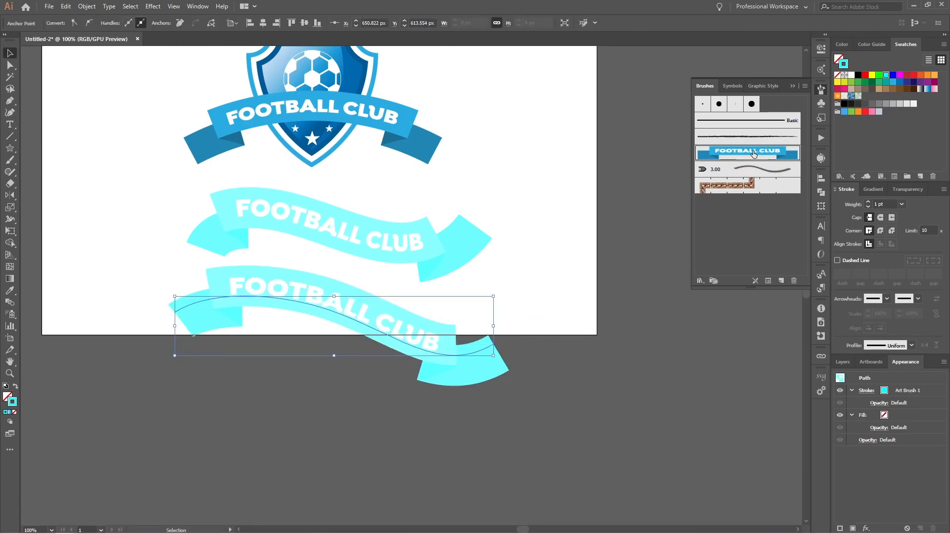
left_click(485, 278)
Step: Delete both cyan wavy banners below the logo
scroll(360, 318, "down", 2)
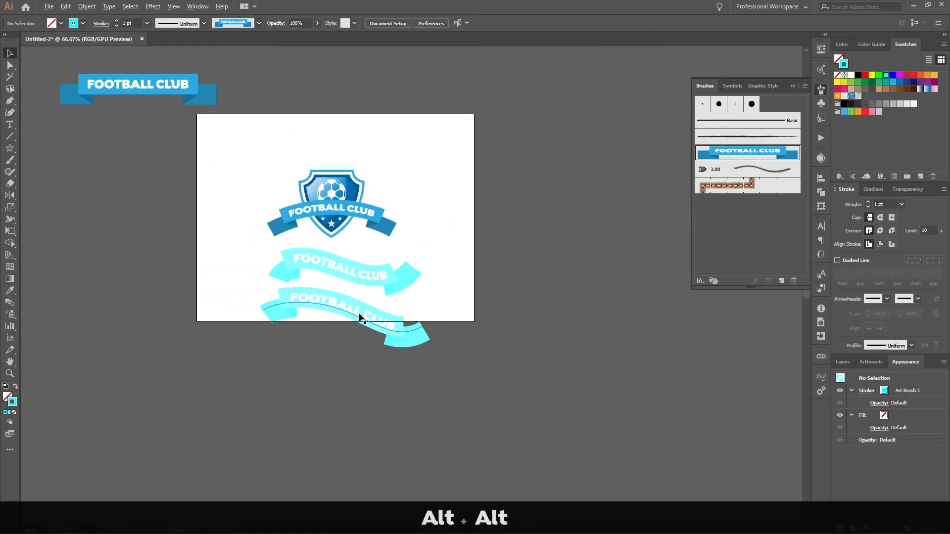
left_click_drag(473, 269, 371, 363)
key("Delete")
left_click(412, 316)
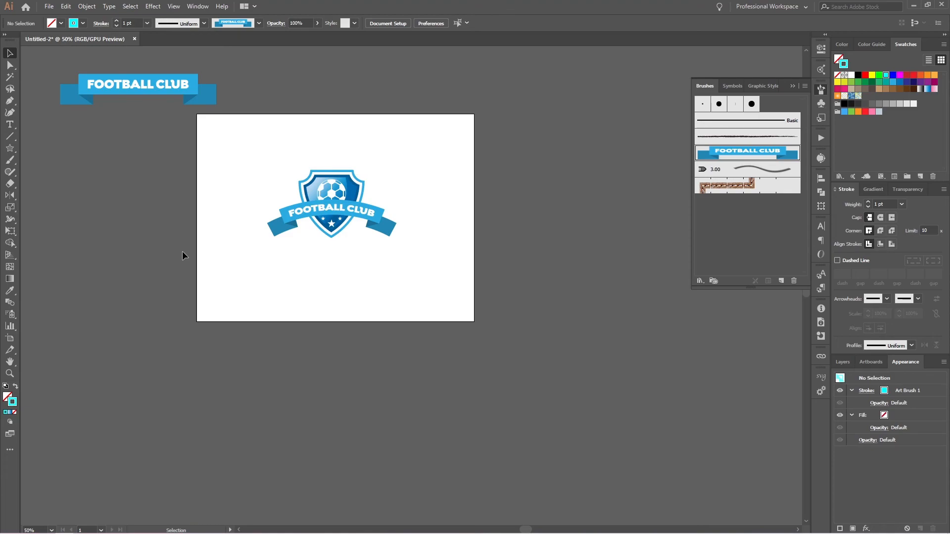